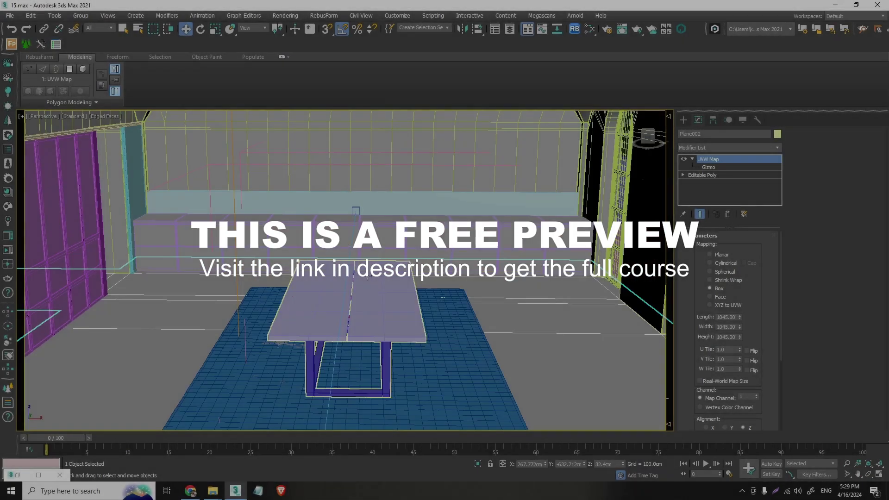
# Zoom to the whole building, switch to the Top view, and frame the building from above.
pyautogui.hotkey('alt', 'ctrl', 'z')
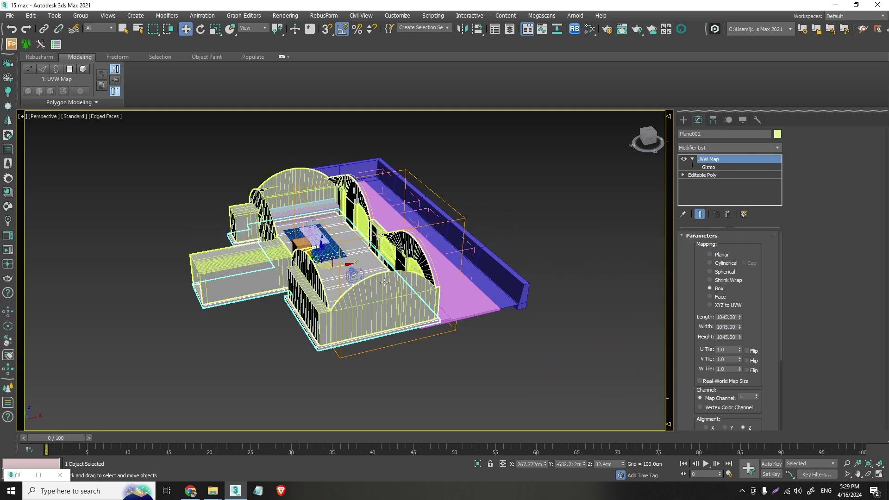
pyautogui.keyDown('alt'); pyautogui.moveTo(343, 248); pyautogui.dragTo(287, 296, button='middle'); pyautogui.keyUp('alt')
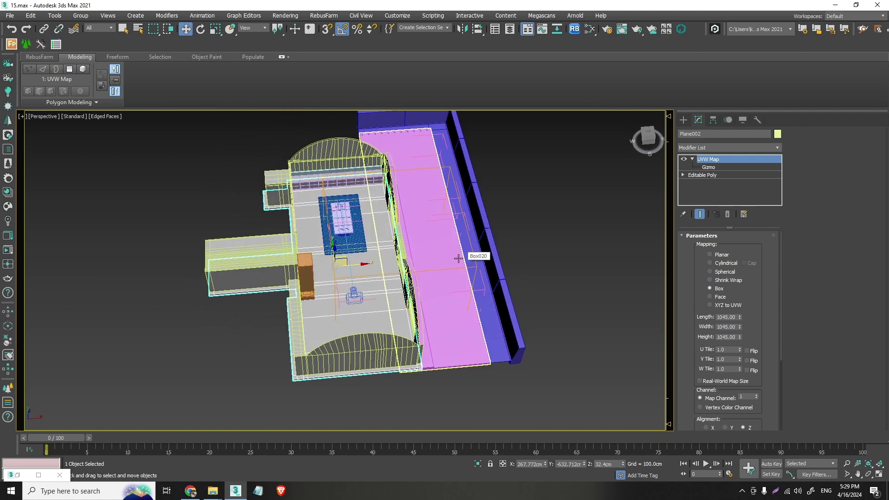
pyautogui.press('t')
pyautogui.scroll(-4, 416, 287)
pyautogui.moveTo(519, 305); pyautogui.dragTo(477, 273, button='middle')
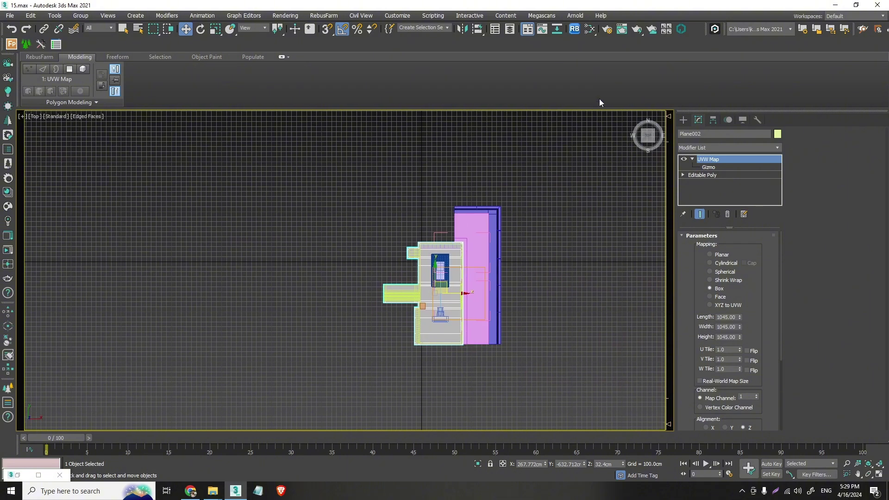
# Clear the CoronaColorCorrect single map and switch Corona's scene environment to 3ds Max settings.
pyautogui.press('F10')
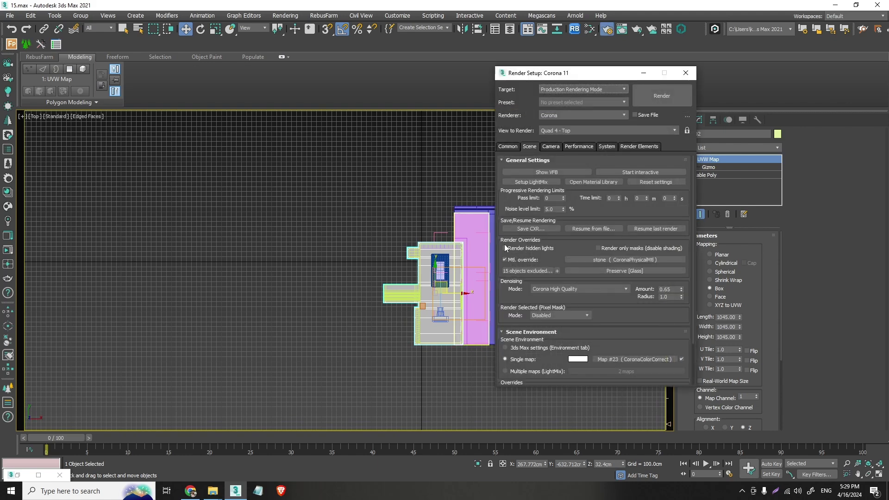
pyautogui.scroll(-1, 693, 262)
pyautogui.rightClick(648, 307)
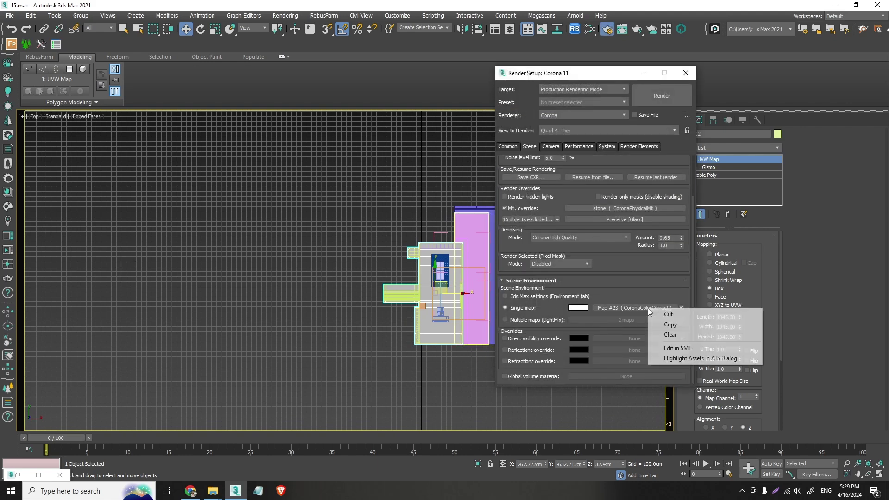
pyautogui.click(662, 335)
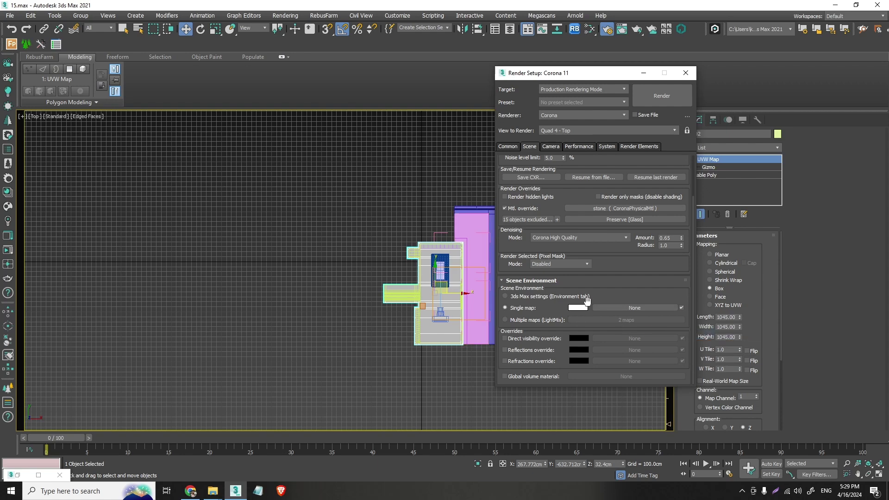
pyautogui.click(537, 298)
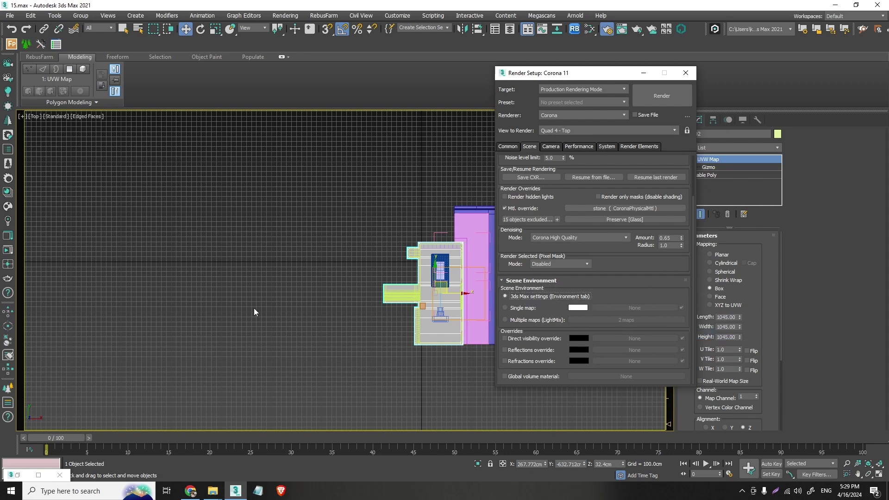
pyautogui.press('8')
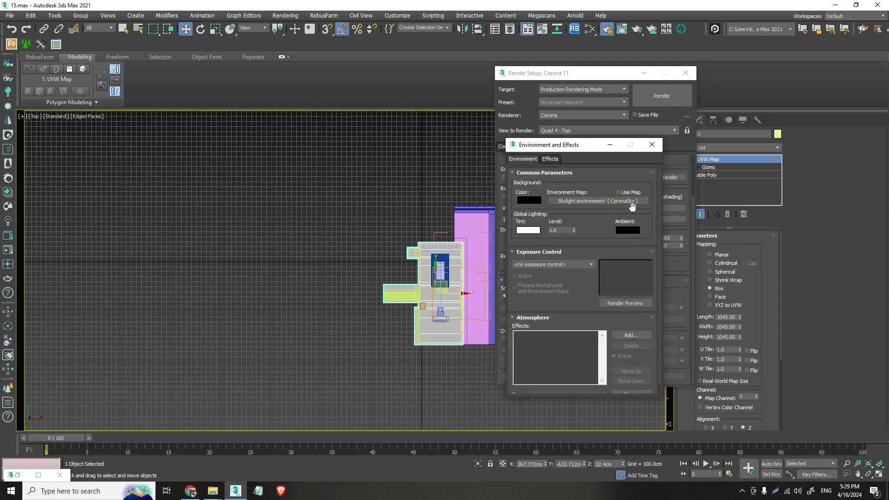
pyautogui.click(652, 145)
pyautogui.click(685, 73)
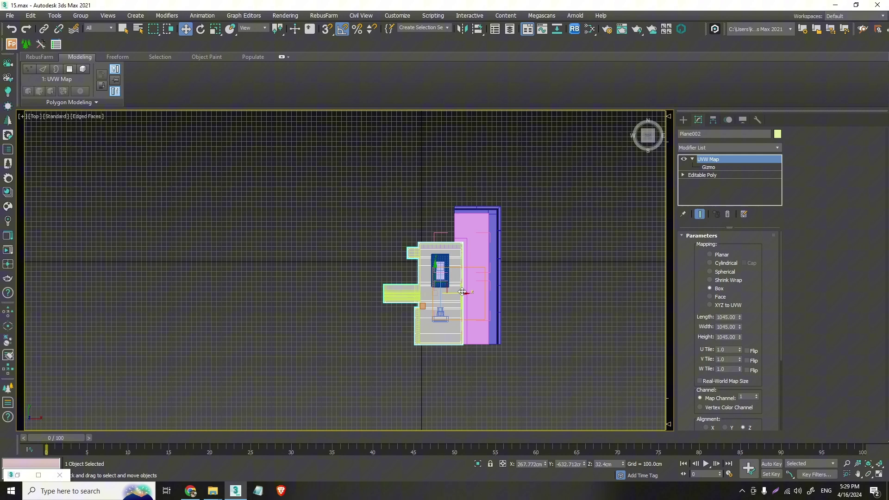
# Create a Daylight system, declining the exposure control change, with its compass over the building.
pyautogui.moveTo(411, 225); pyautogui.dragTo(316, 219, button='middle')
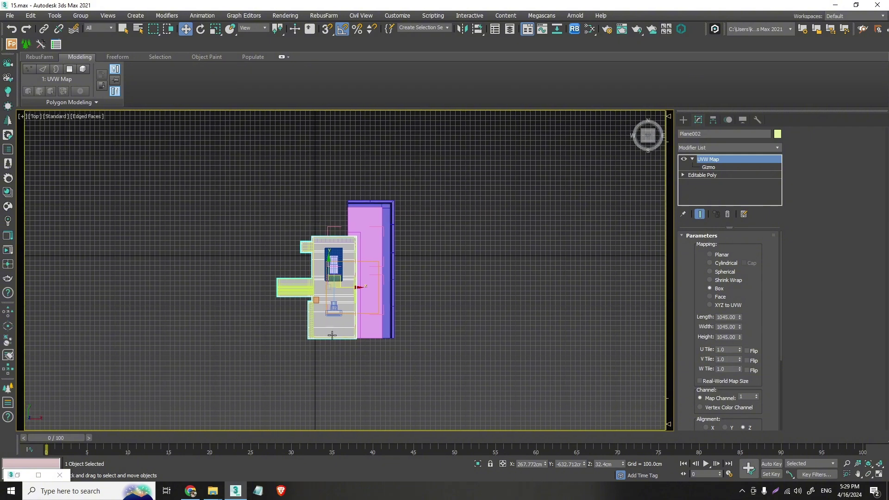
pyautogui.click(685, 120)
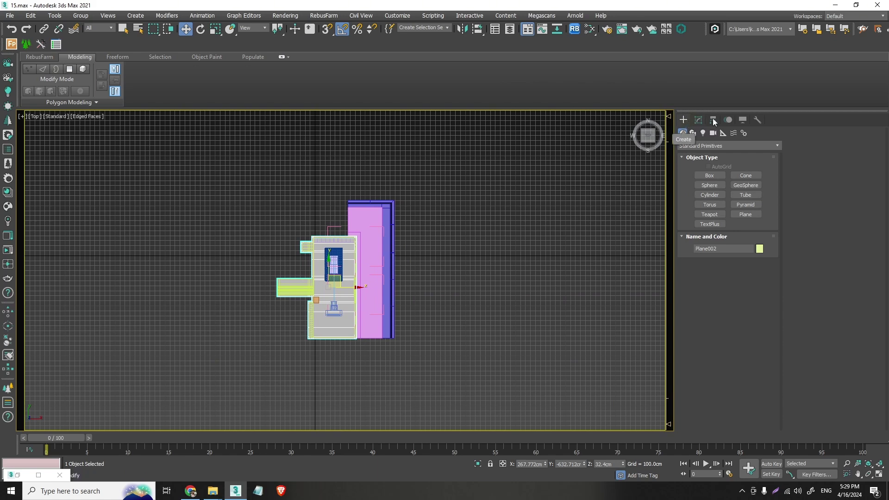
pyautogui.click(742, 134)
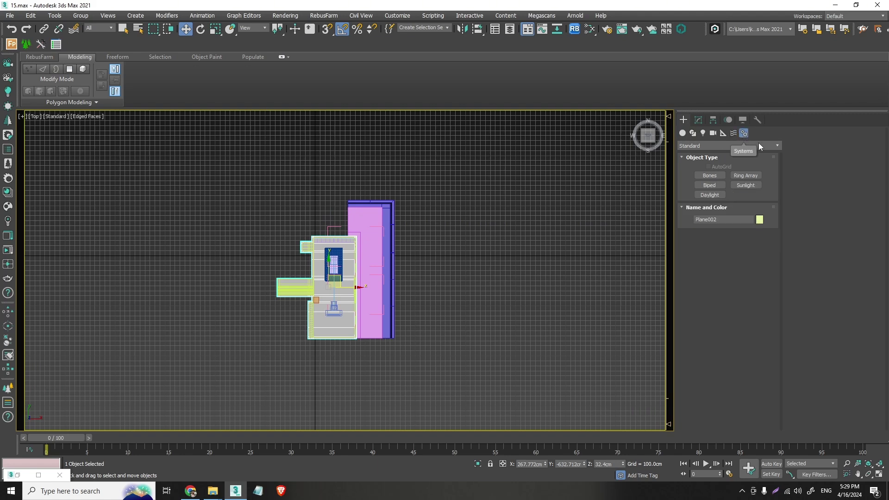
pyautogui.click(718, 195)
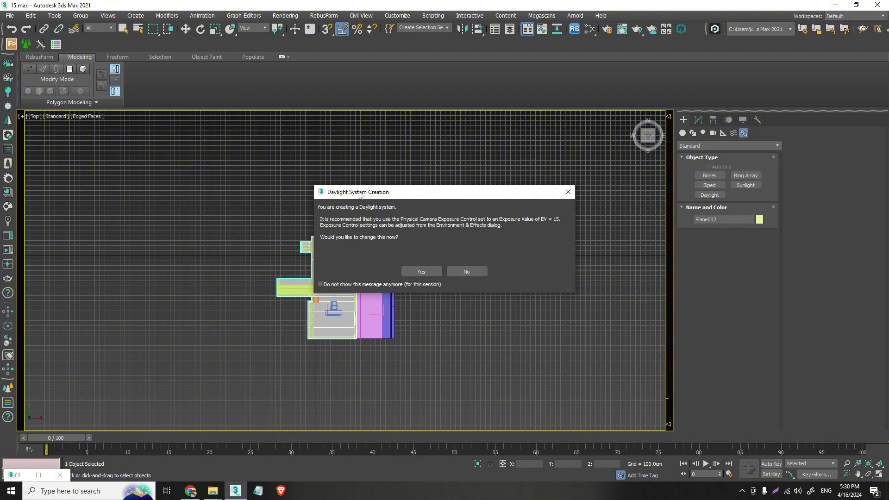
pyautogui.moveTo(360, 193); pyautogui.dragTo(373, 197)
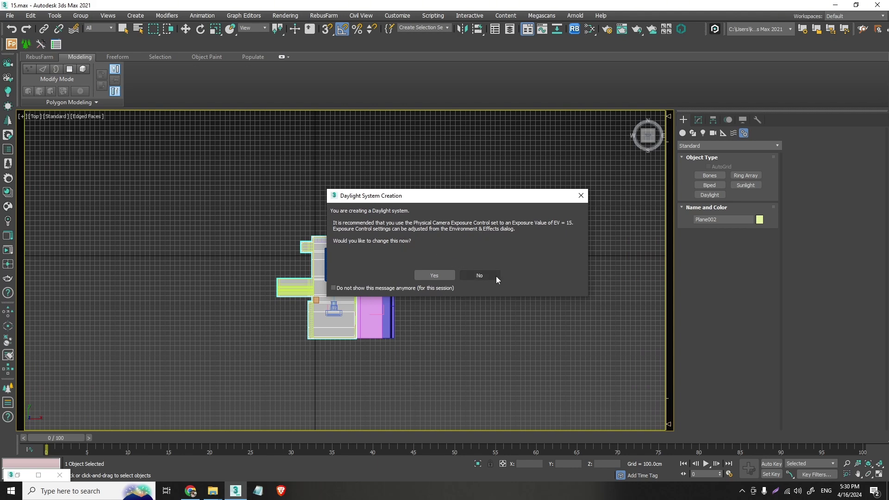
pyautogui.click(478, 276)
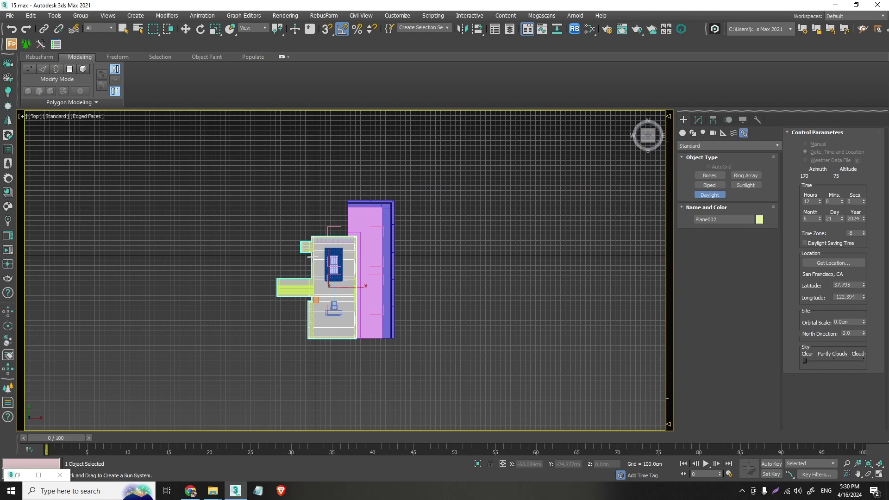
pyautogui.moveTo(313, 254); pyautogui.dragTo(314, 255)
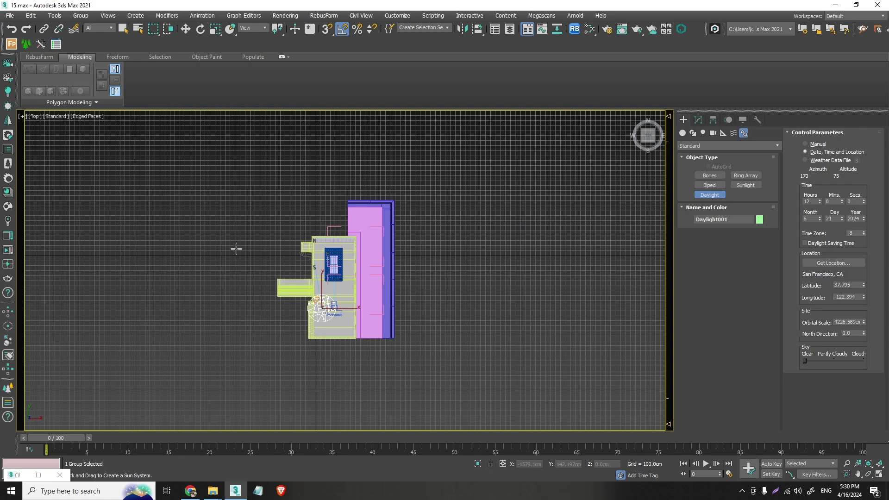
# Move Compass001 to X 0, Y 0 at the world origin, then reselect Daylight001.
pyautogui.rightClick(316, 306)
pyautogui.moveTo(316, 306); pyautogui.dragTo(283, 283, button='middle')
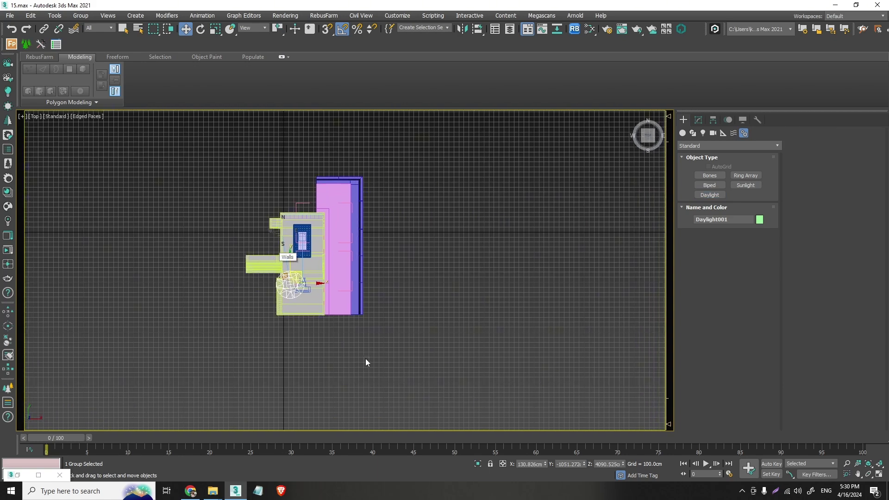
pyautogui.click(278, 233)
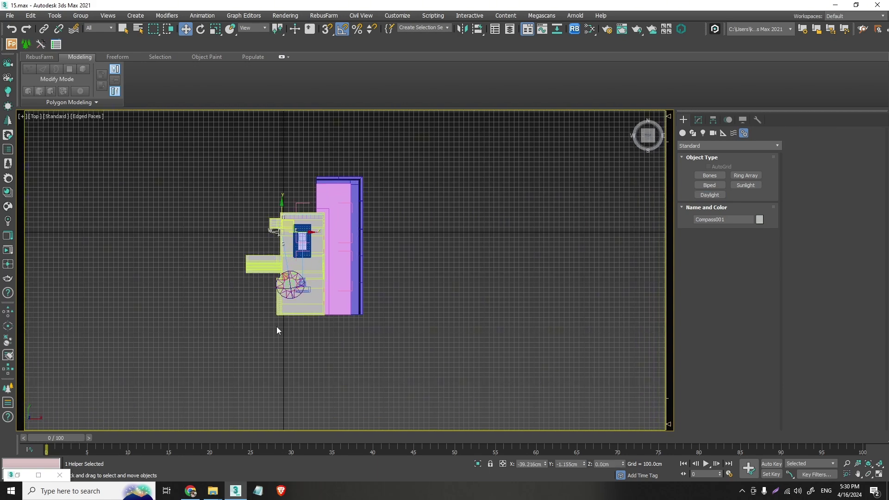
pyautogui.rightClick(185, 29)
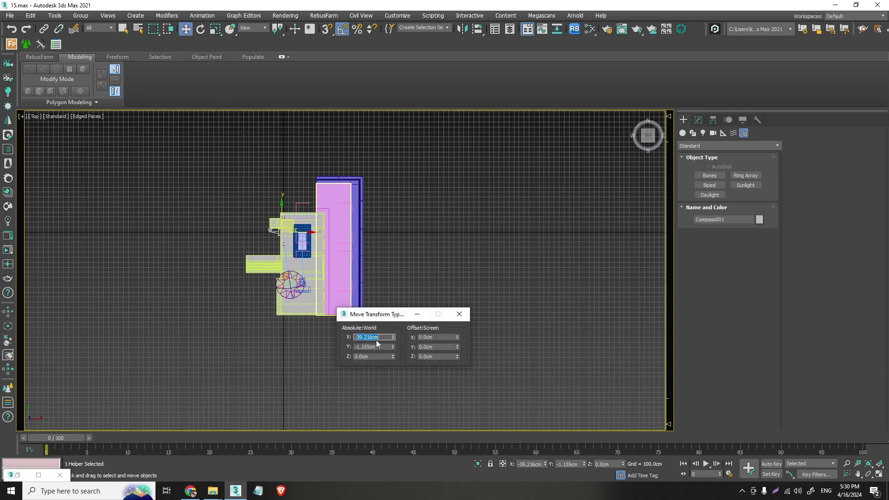
pyautogui.write('0')
pyautogui.press('Tab')
pyautogui.write('0')
pyautogui.press('Tab')
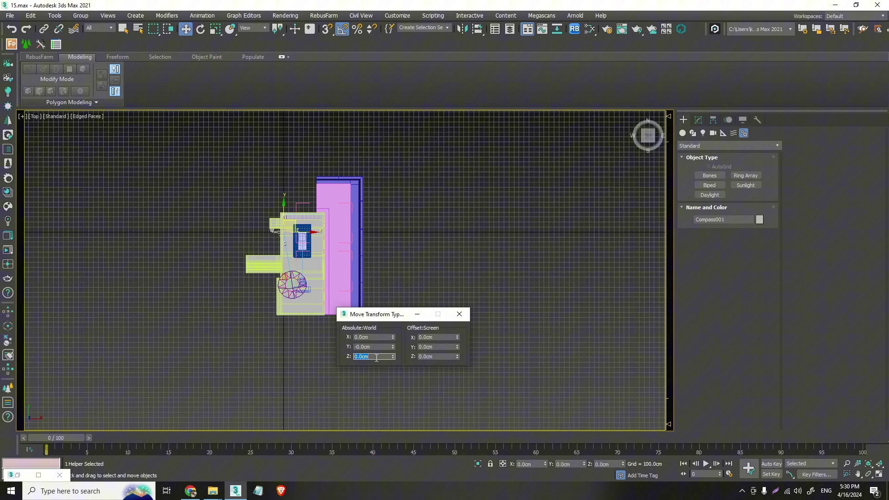
pyautogui.click(460, 314)
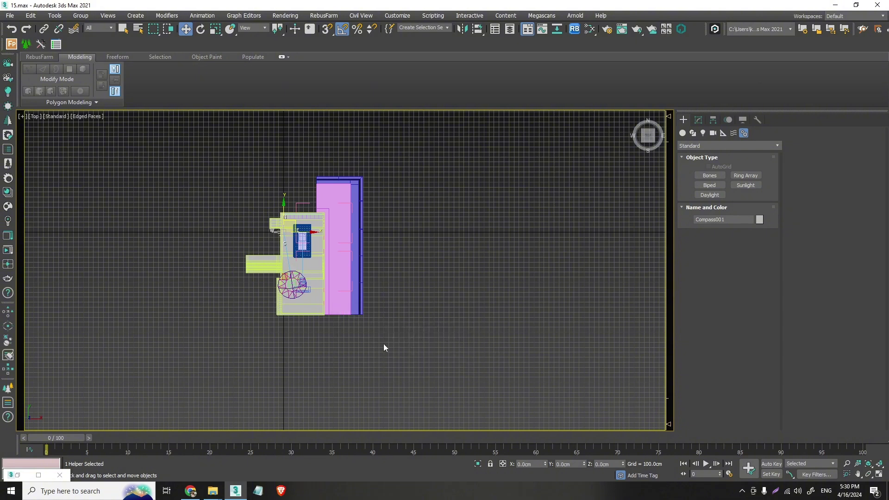
pyautogui.click(297, 284)
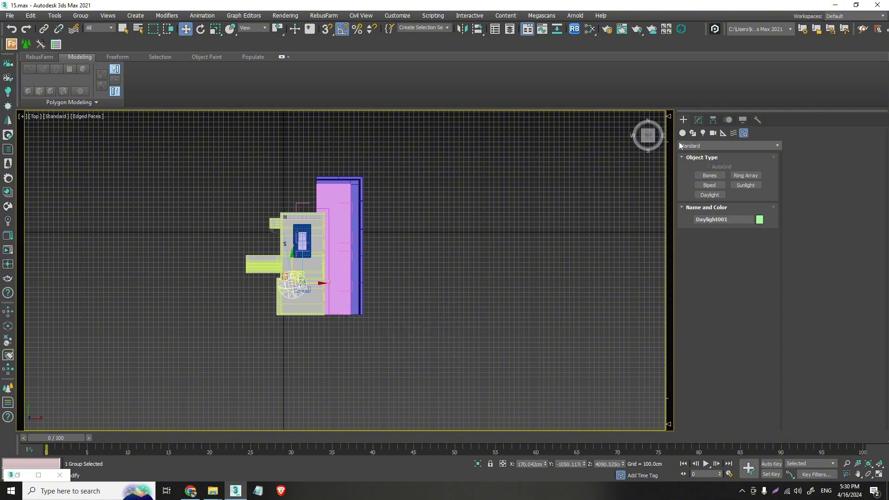
# Set Daylight001's sunlight to CoronaSun and keep Skylight as its sky type.
pyautogui.click(698, 121)
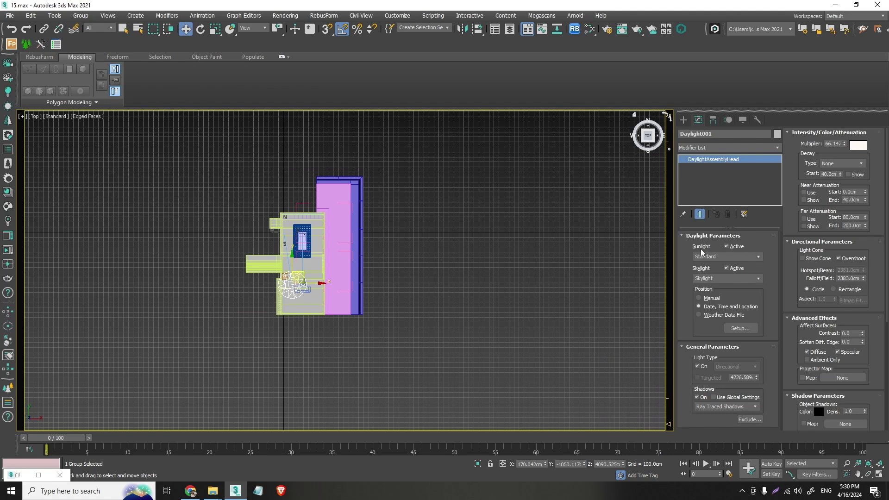
pyautogui.click(759, 256)
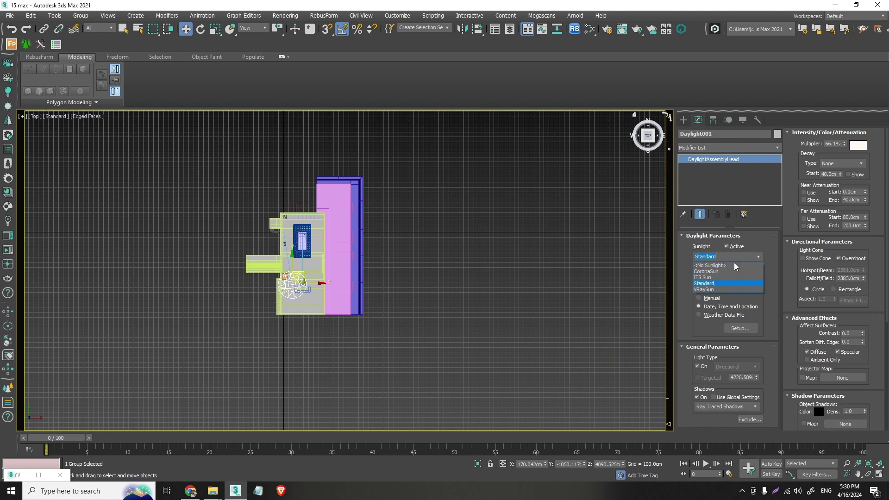
pyautogui.click(715, 272)
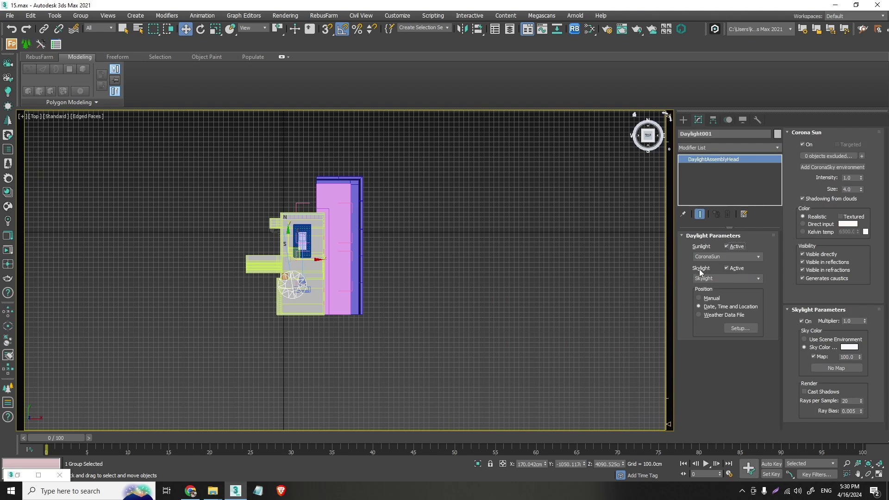
pyautogui.click(758, 278)
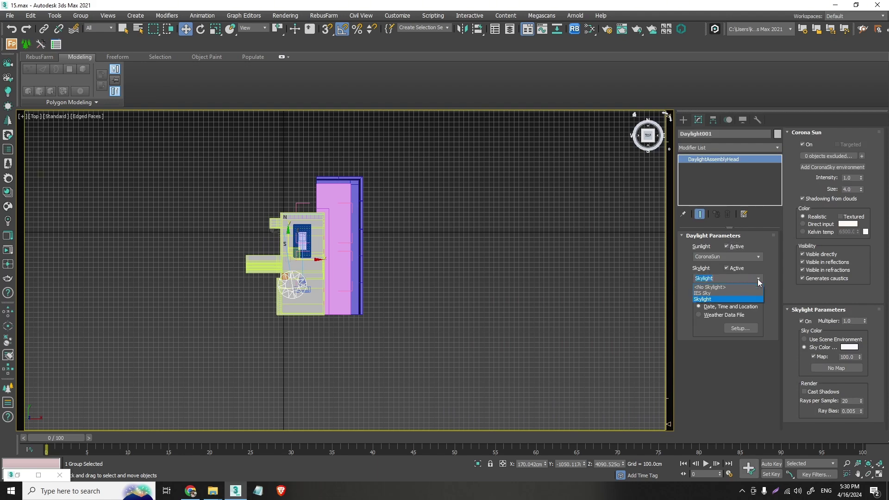
pyautogui.click(732, 298)
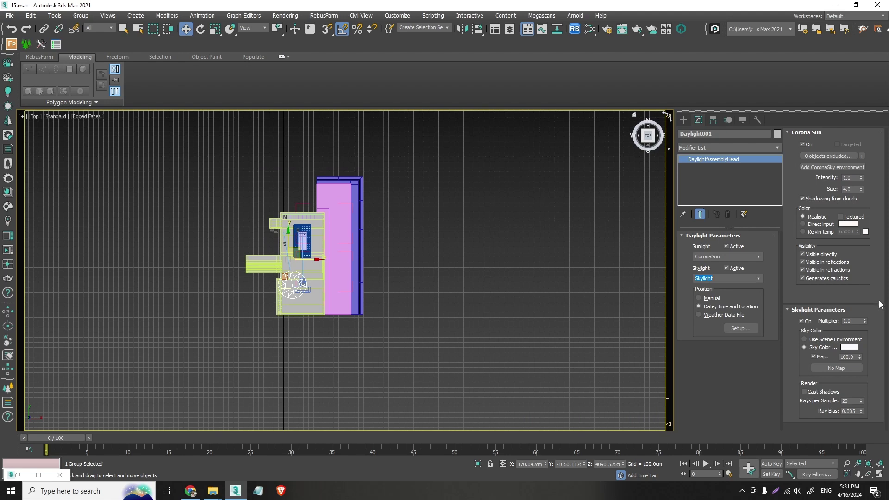
# Add a CoronaSky environment, keep Skylight, and show the Date, Time and Location settings.
pyautogui.click(828, 167)
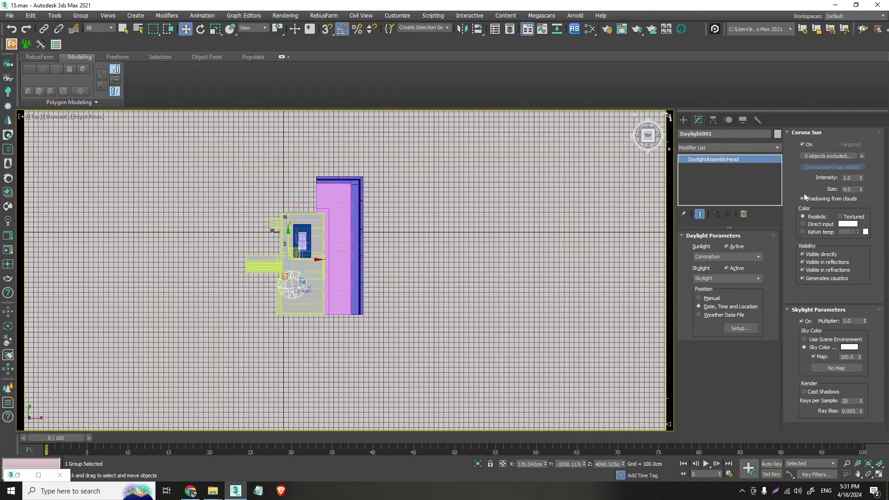
pyautogui.click(759, 281)
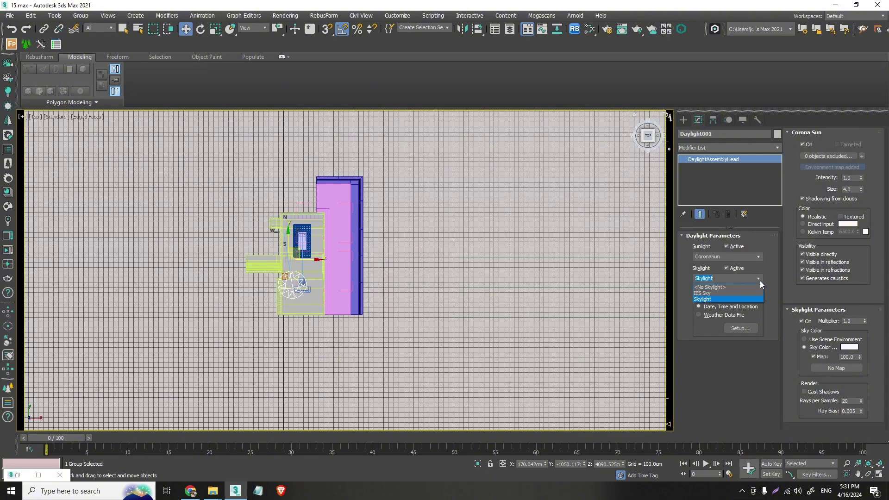
pyautogui.click(760, 280)
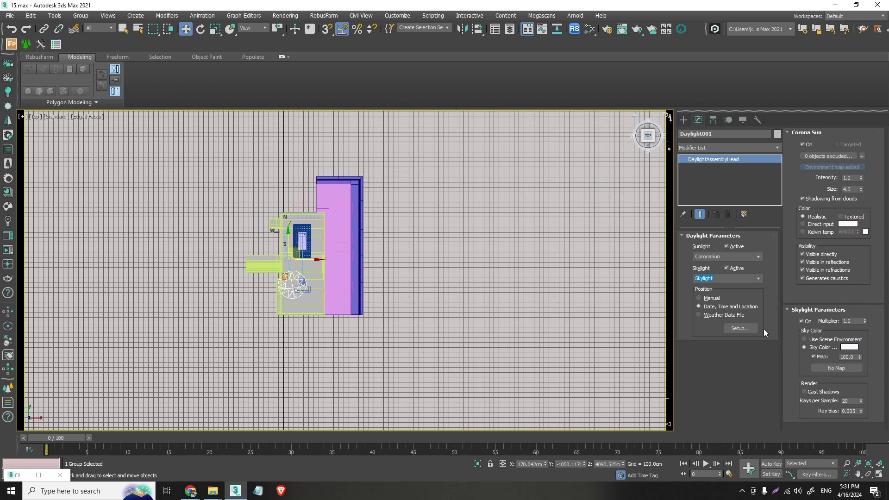
pyautogui.click(740, 328)
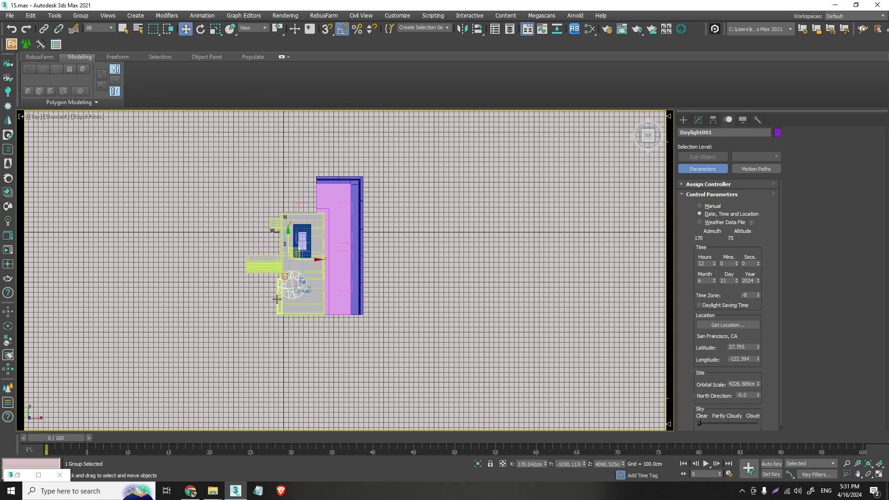
# Switch to the Corona camera view and delete the LightMix, Environment and Rest render elements.
pyautogui.press('c')
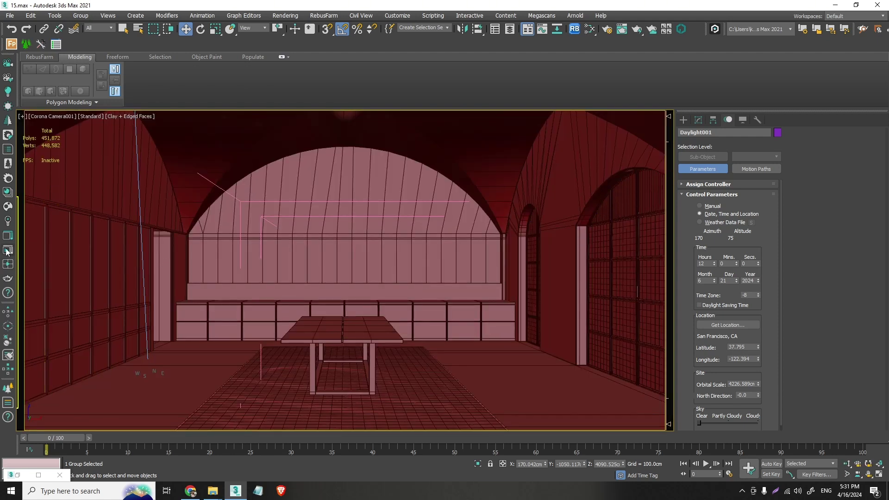
pyautogui.click(607, 29)
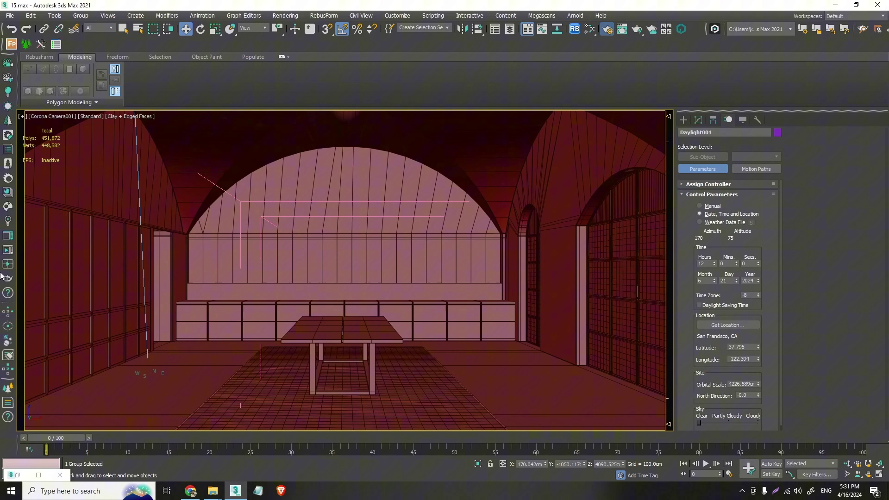
pyautogui.click(638, 147)
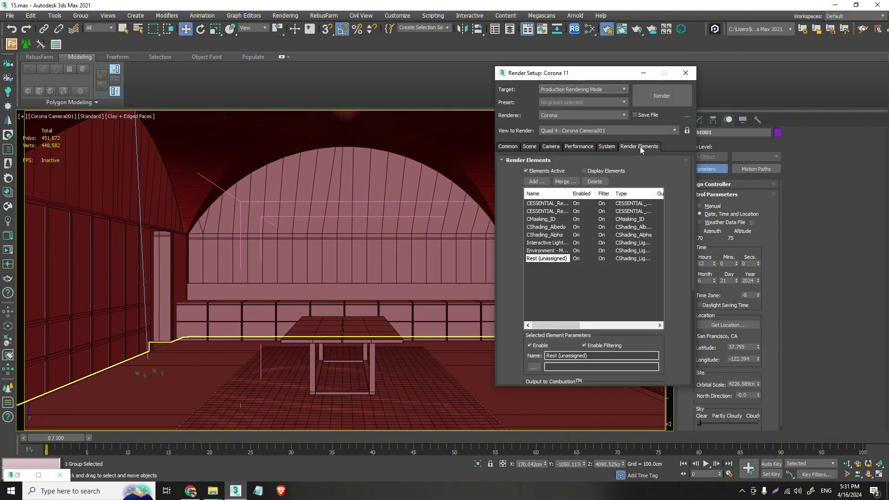
pyautogui.click(539, 248)
pyautogui.click(541, 243)
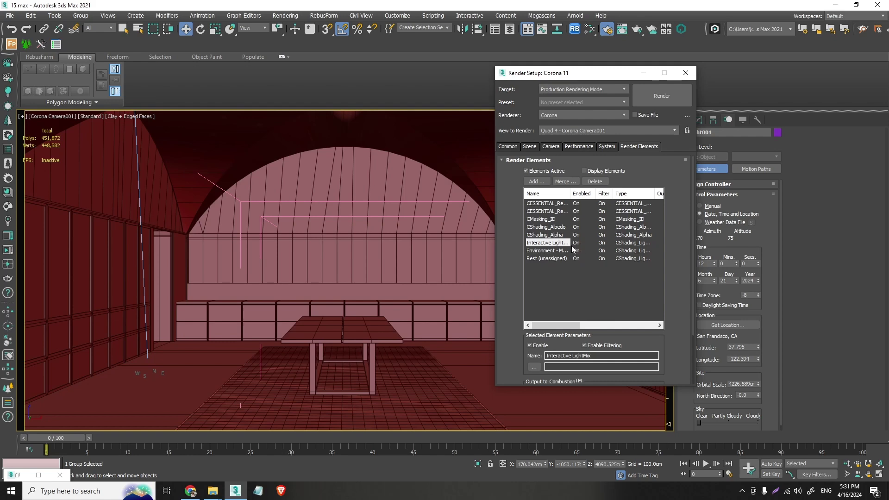
pyautogui.keyDown('shift'); pyautogui.click(553, 250); pyautogui.keyUp('shift')
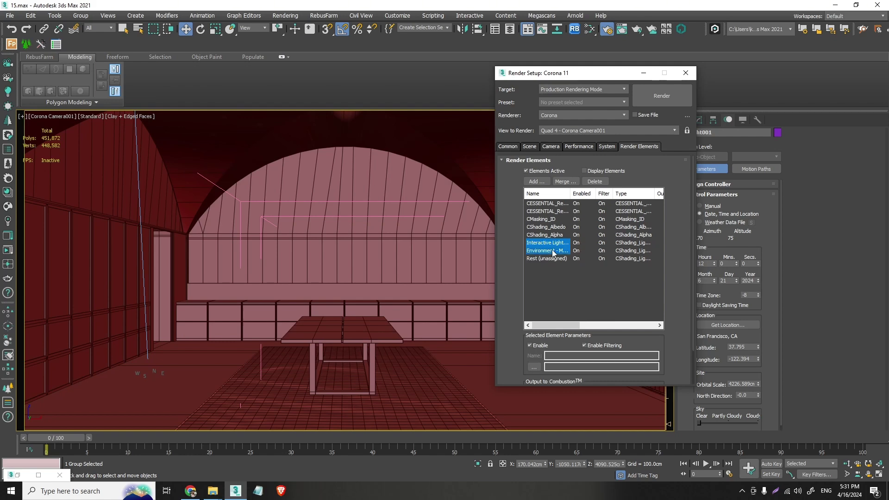
pyautogui.keyDown('shift'); pyautogui.click(553, 259); pyautogui.keyUp('shift')
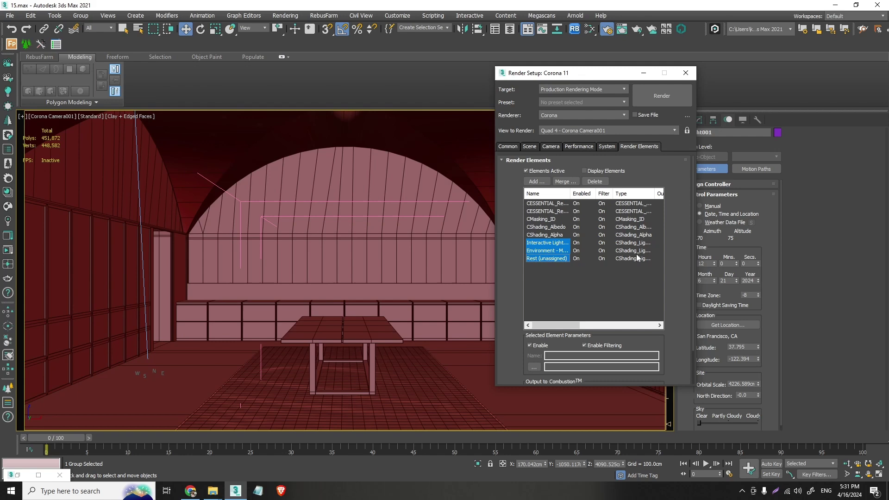
pyautogui.click(600, 182)
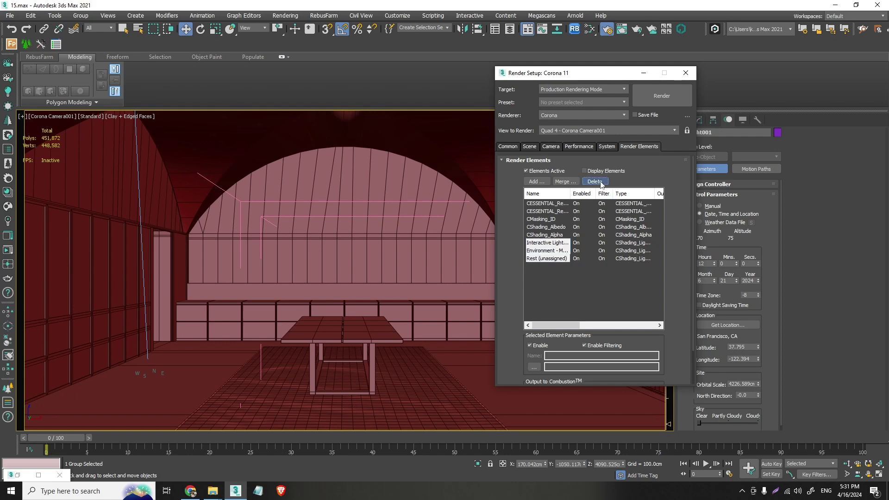
# Generate new LightMix layers and start the interactive Corona render.
pyautogui.click(529, 147)
pyautogui.click(530, 182)
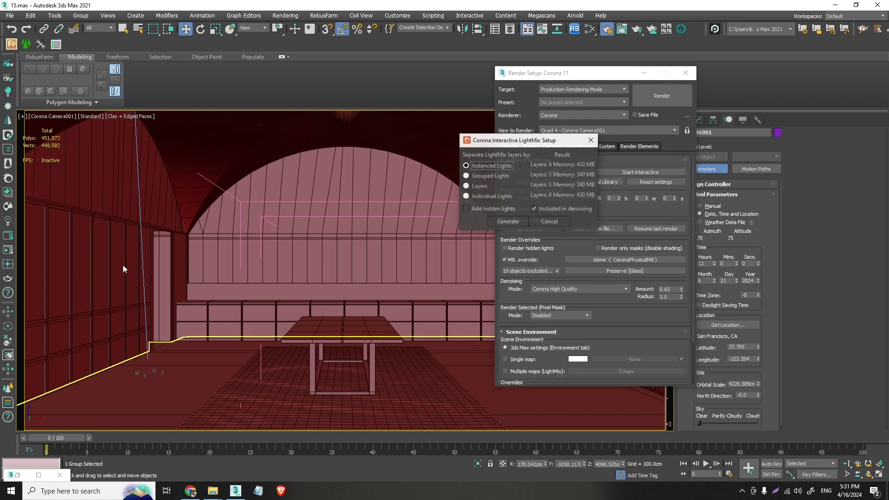
pyautogui.click(506, 222)
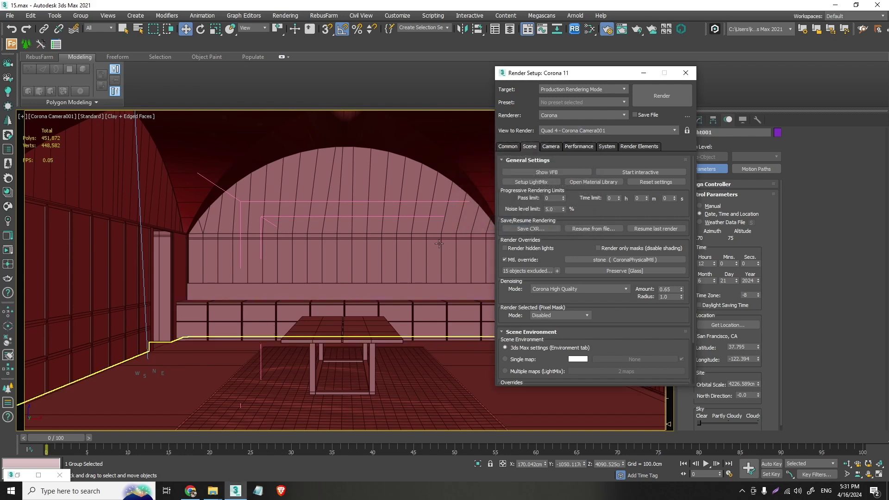
pyautogui.click(660, 173)
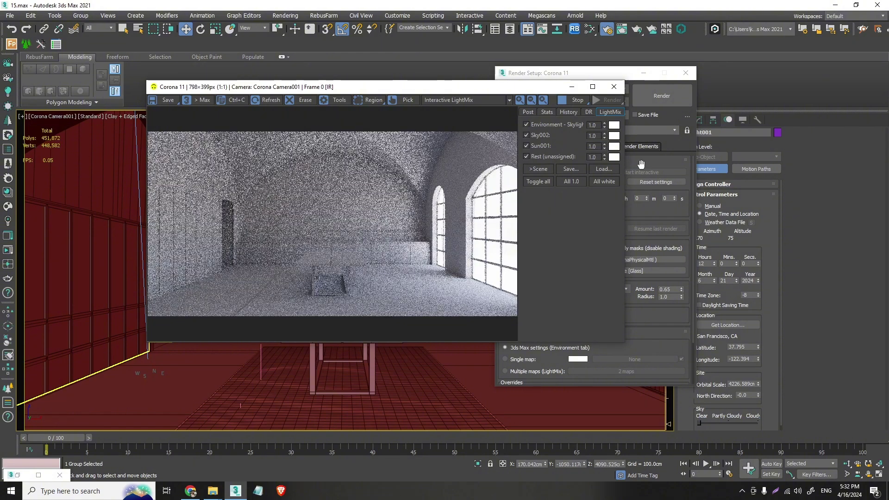
pyautogui.click(644, 75)
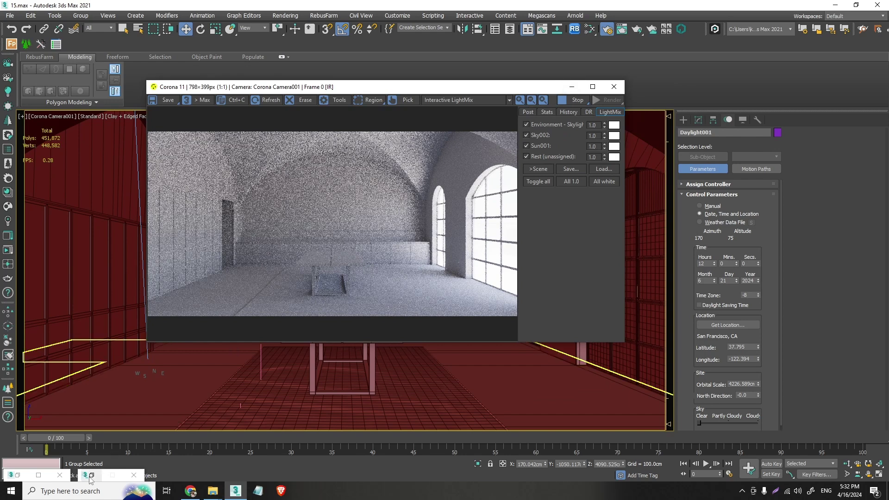
pyautogui.click(90, 475)
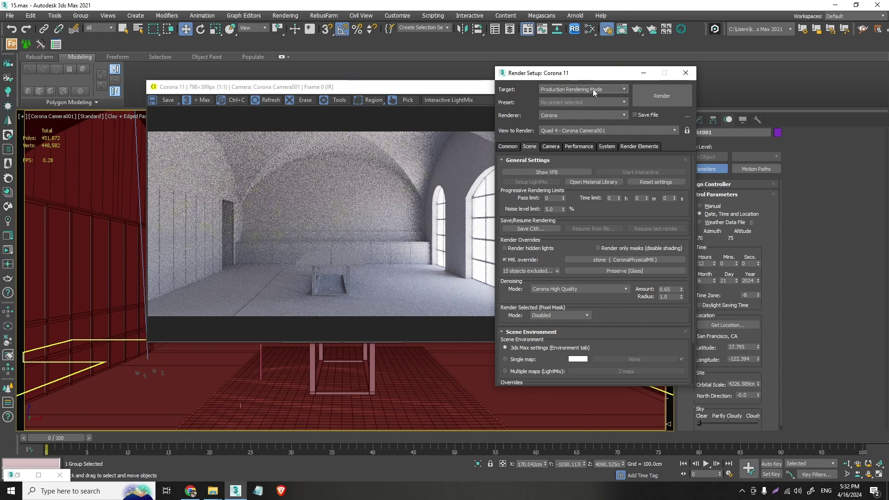
# Instance the Skylight environment map into Render Setup's Single map scene environment slot.
pyautogui.click(244, 385)
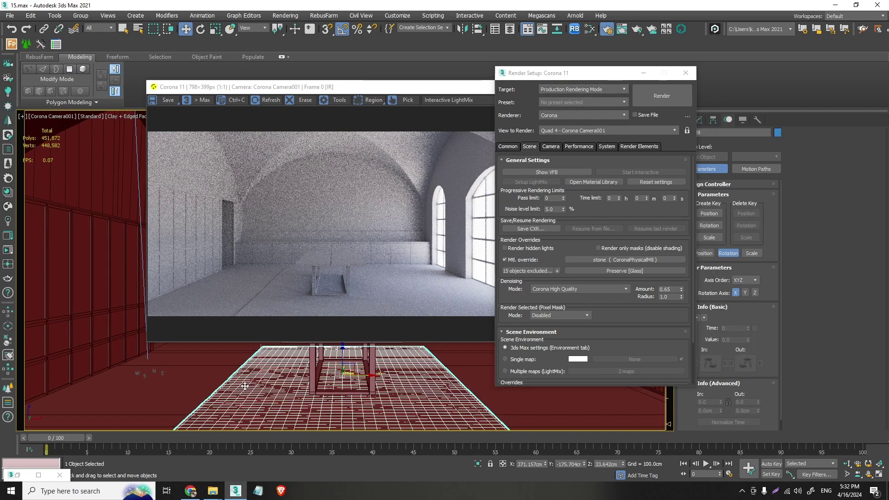
pyautogui.press('8')
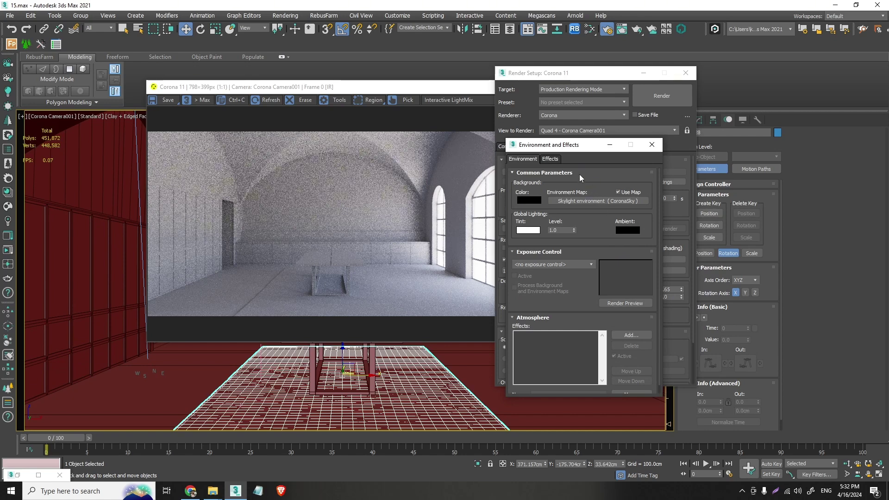
pyautogui.moveTo(584, 150); pyautogui.dragTo(421, 171)
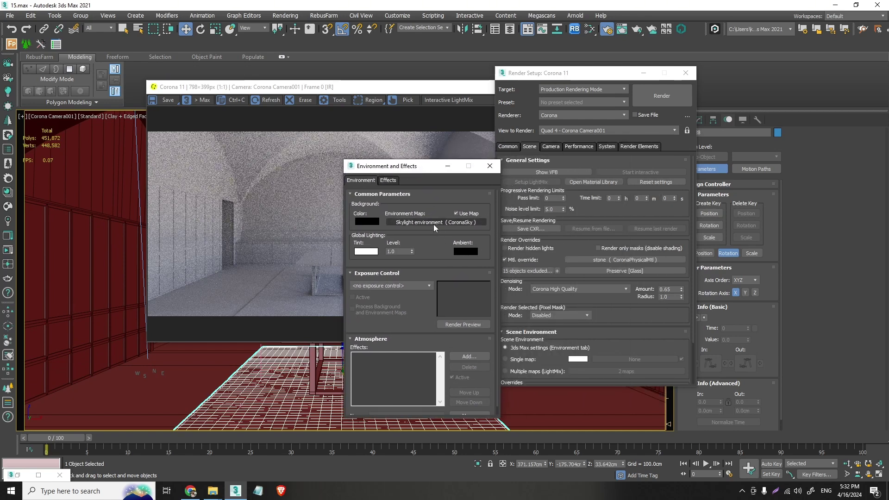
pyautogui.moveTo(439, 227); pyautogui.dragTo(632, 359)
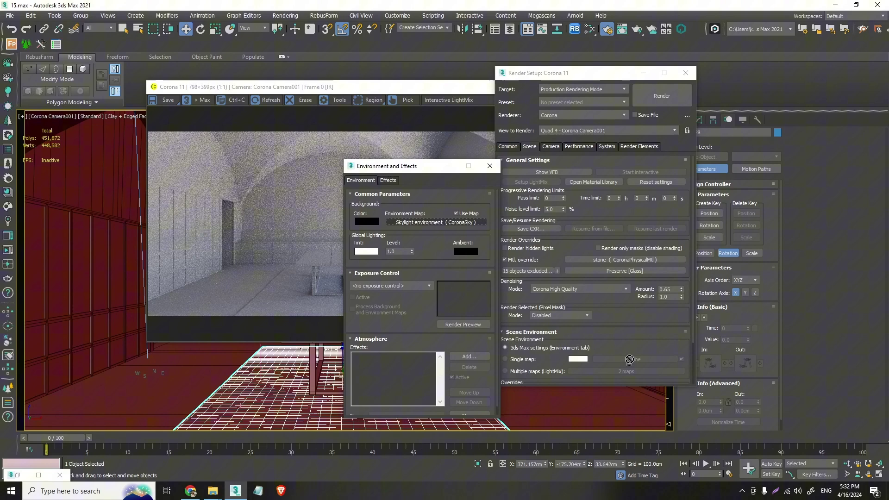
pyautogui.click(530, 360)
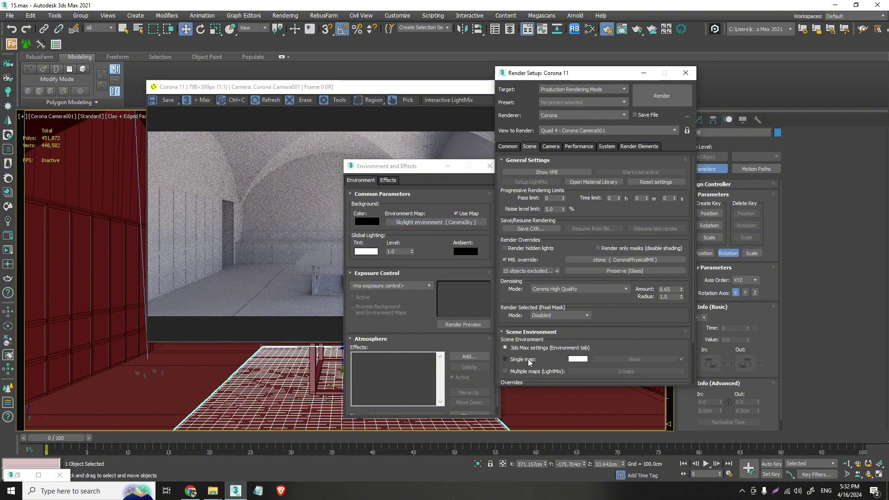
pyautogui.click(530, 361)
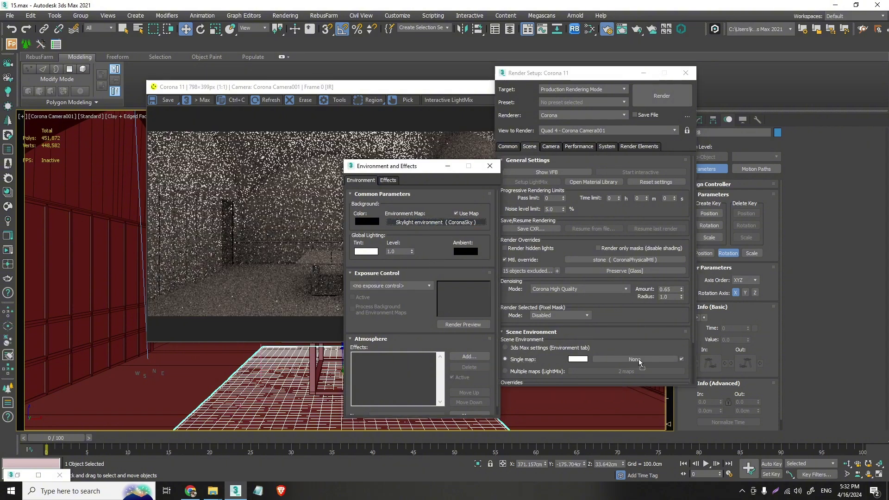
pyautogui.moveTo(639, 360); pyautogui.dragTo(639, 359)
pyautogui.click(575, 254)
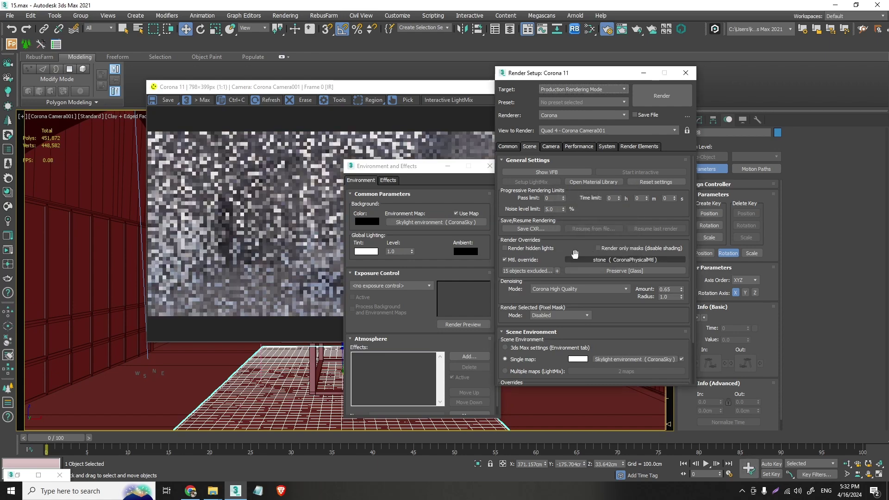
pyautogui.click(447, 165)
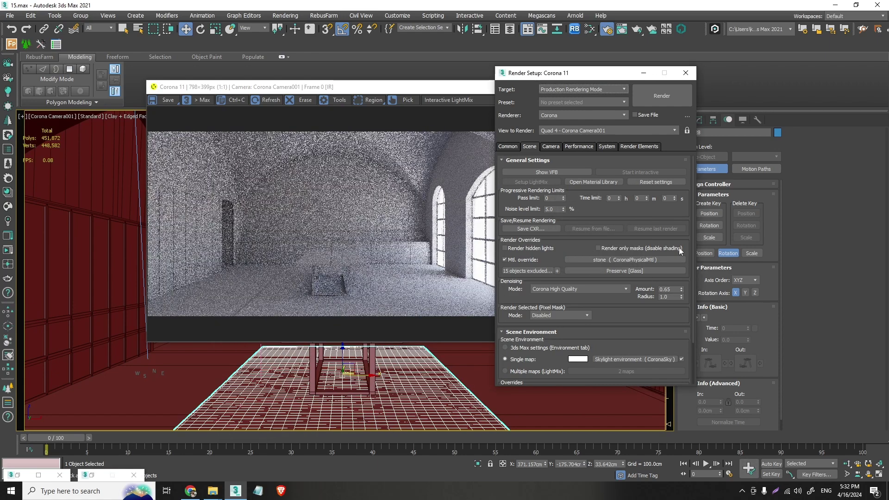
# Instance the CoronaSky map into the Slate Material Editor and show its parameters.
pyautogui.click(590, 29)
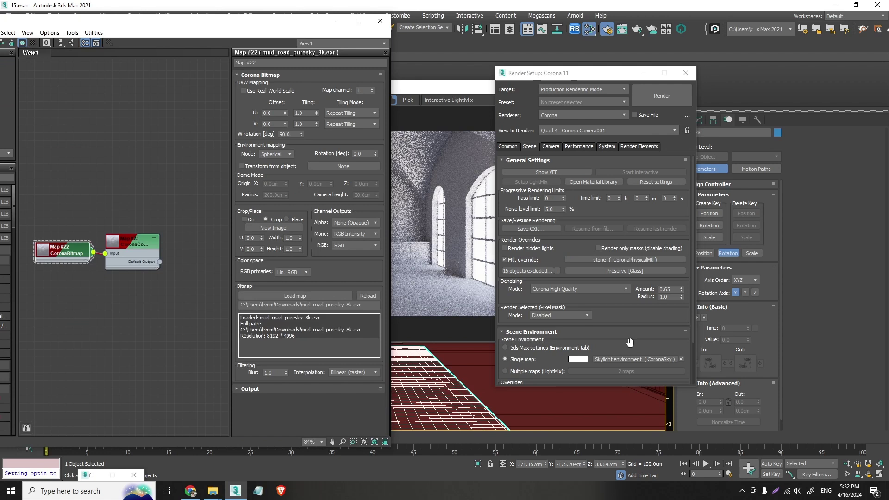
pyautogui.moveTo(637, 359); pyautogui.dragTo(97, 329)
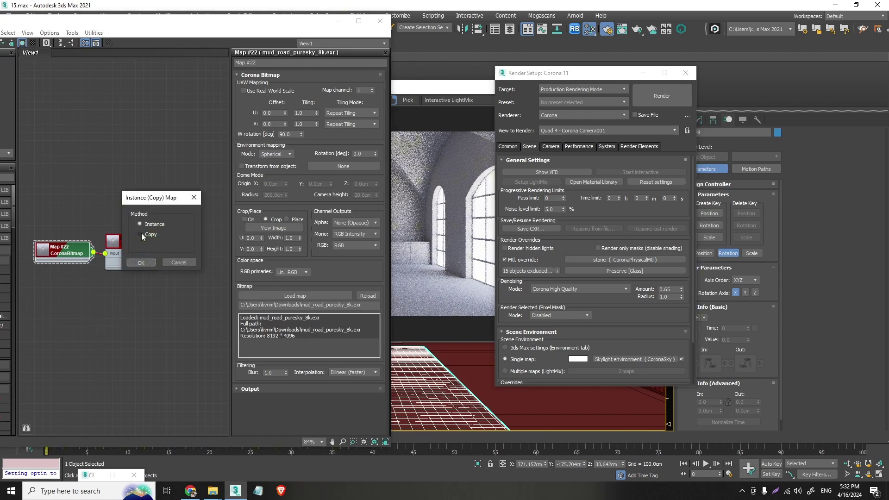
pyautogui.click(141, 262)
pyautogui.scroll(1, 84, 326)
pyautogui.doubleClick(74, 326)
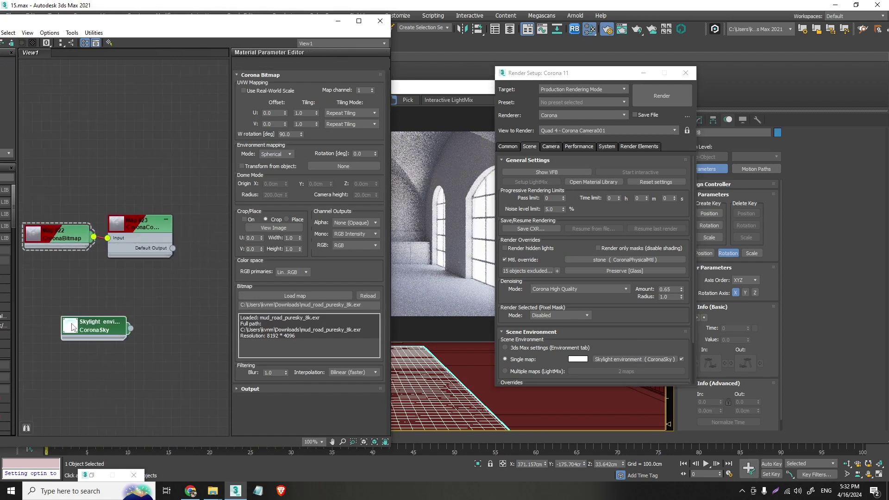
pyautogui.click(337, 21)
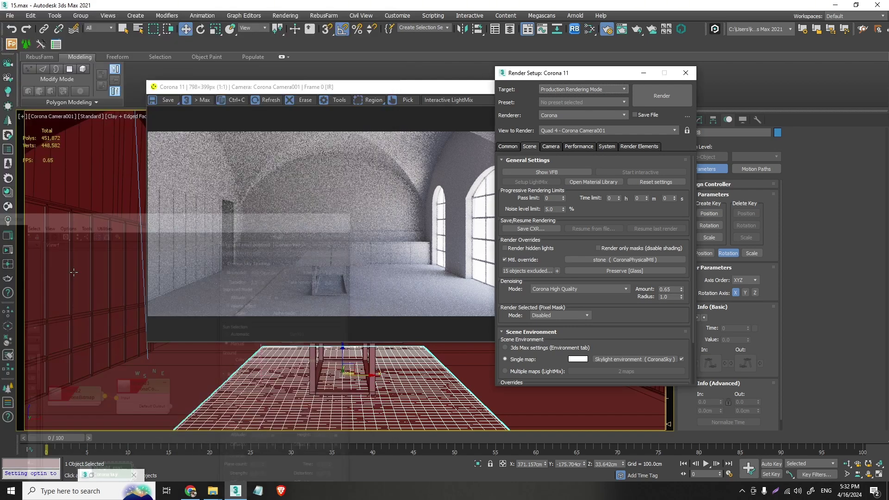
# Restore four viewports, select the Corona Sun daylight group, and open its Position setup.
pyautogui.click(644, 73)
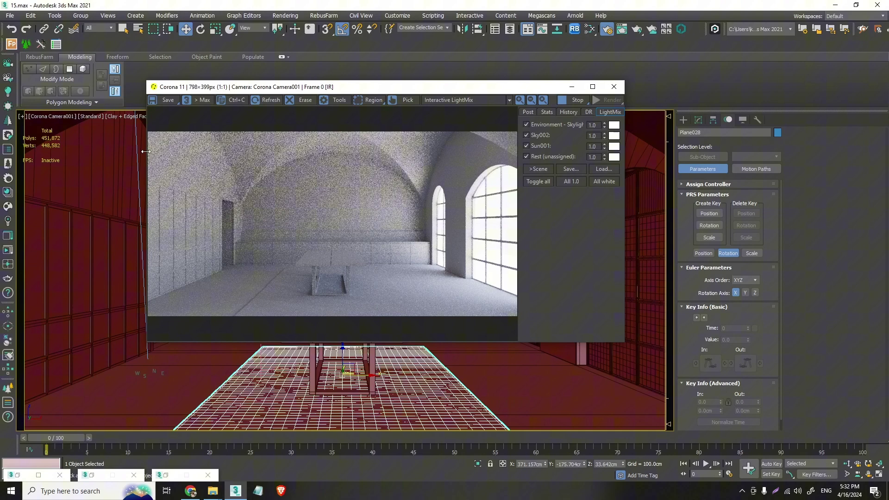
pyautogui.click(699, 120)
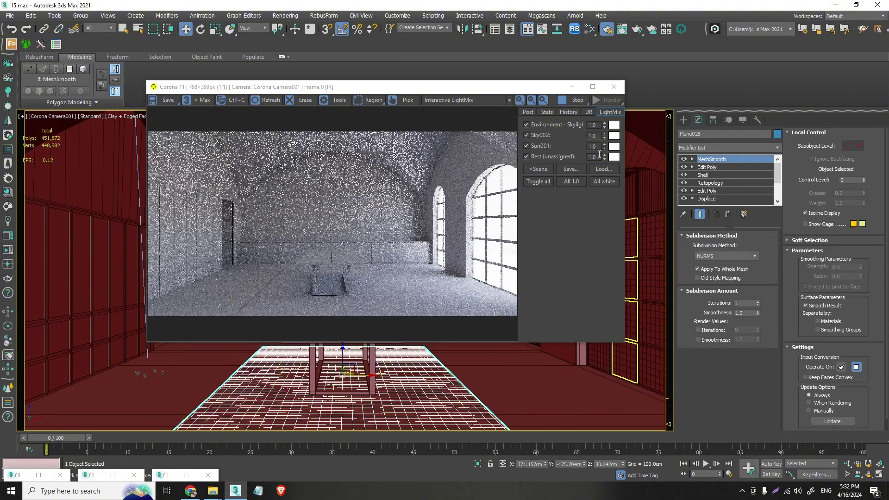
pyautogui.hotkey('alt', 'w')
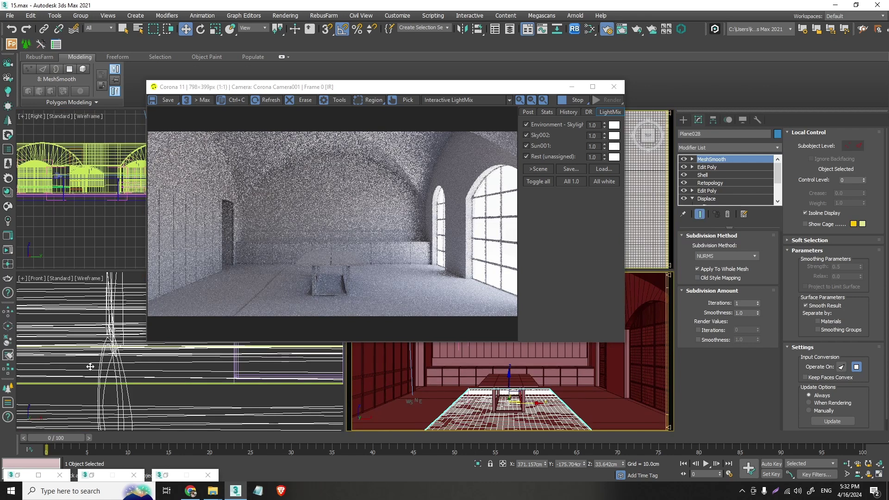
pyautogui.scroll(-10, 90, 366)
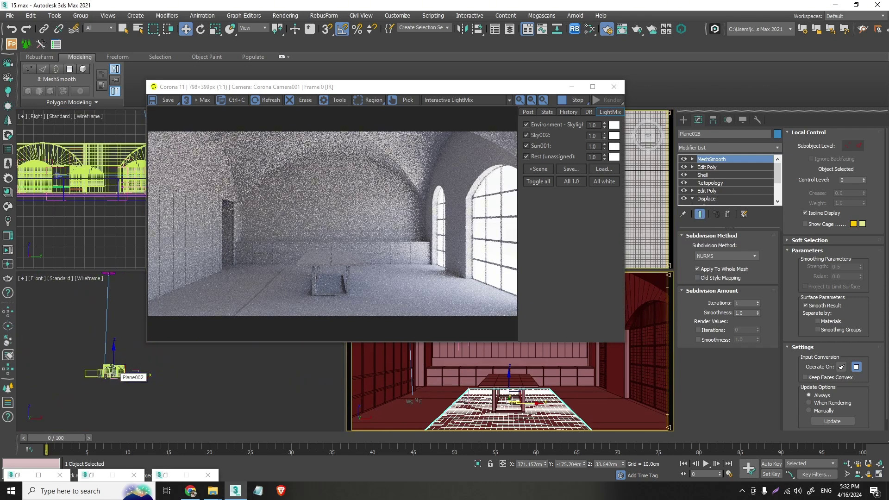
pyautogui.click(109, 296)
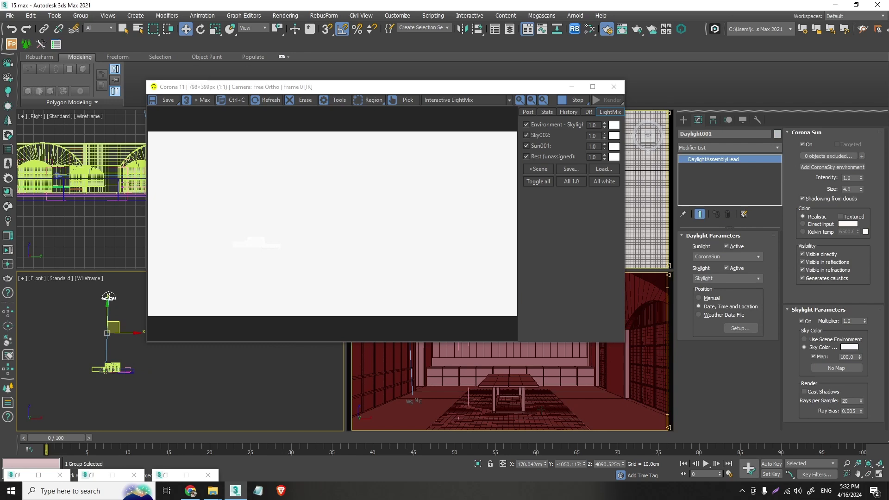
pyautogui.click(576, 382)
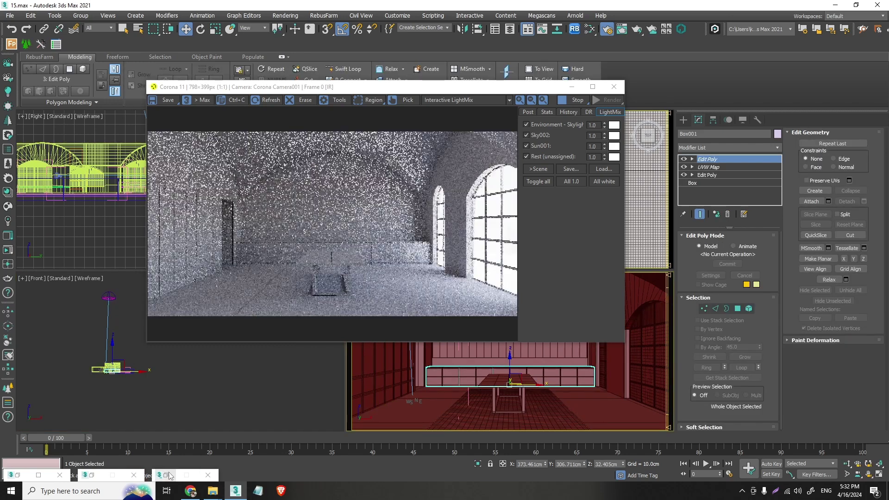
pyautogui.click(168, 476)
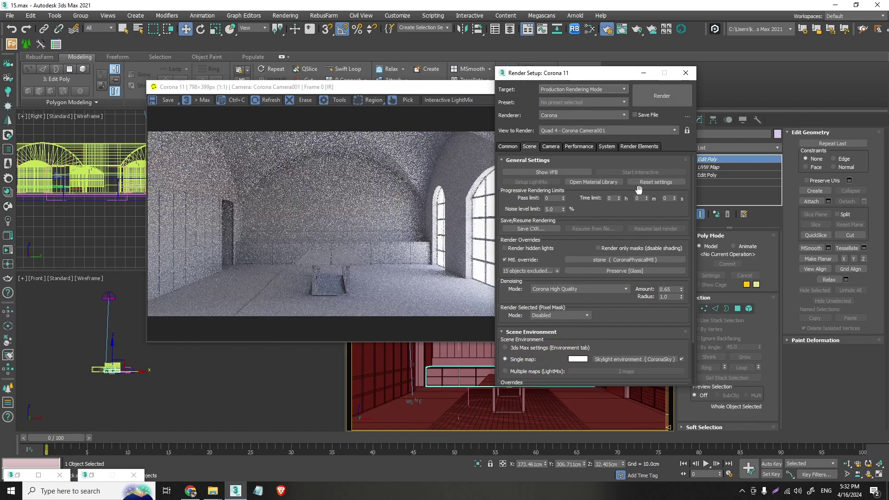
pyautogui.click(111, 294)
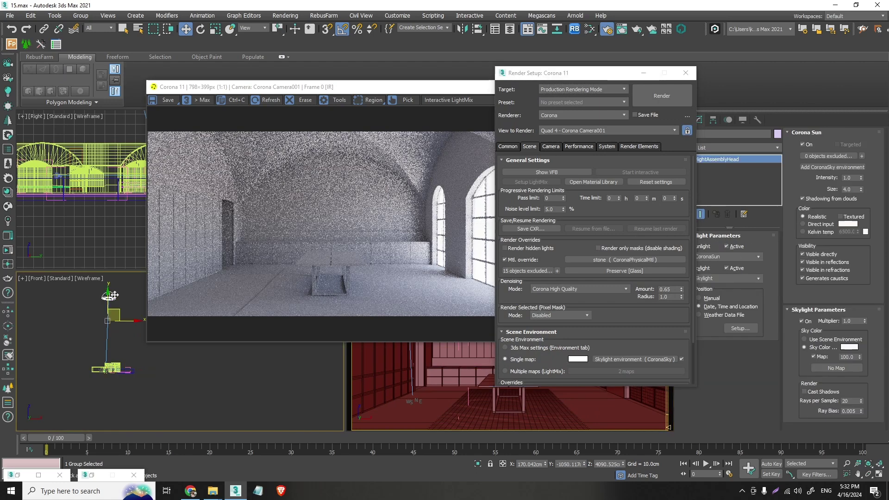
pyautogui.click(755, 328)
pyautogui.click(643, 72)
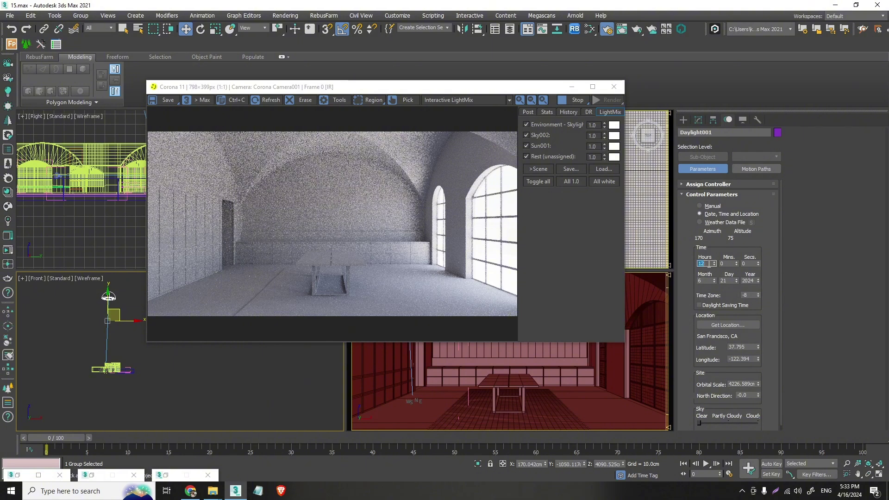
# Set the daylight time to 6:45 and apply it to the sun.
pyautogui.write('6')
pyautogui.doubleClick(729, 264)
pyautogui.write('45')
pyautogui.press('Return')
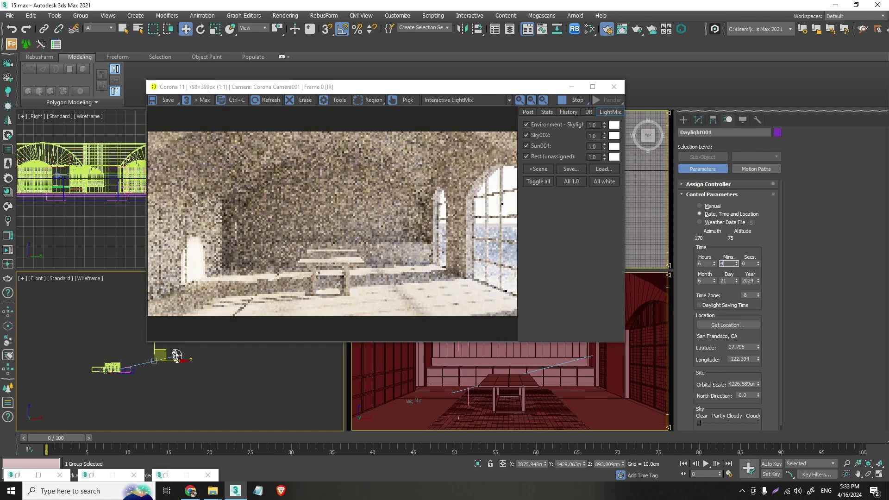
pyautogui.click(750, 264)
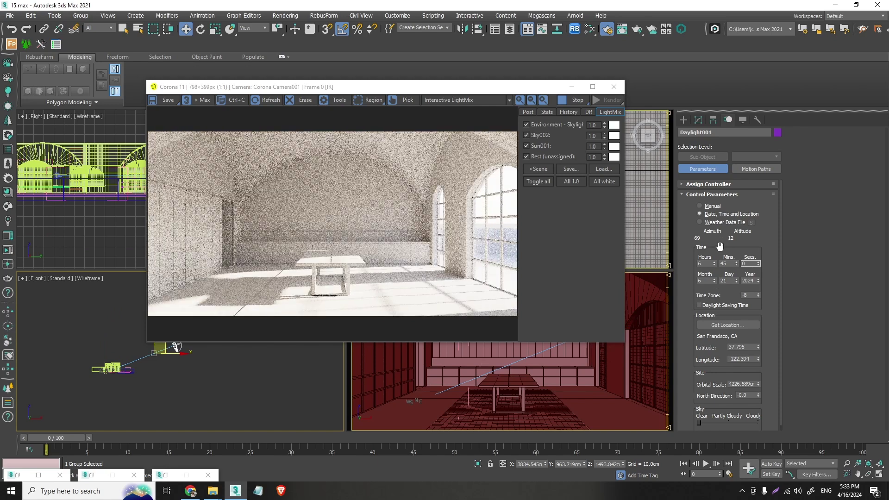
# Change the minutes to 0 for 6:00, then return the hour to 12.
pyautogui.doubleClick(731, 263)
pyautogui.write('0')
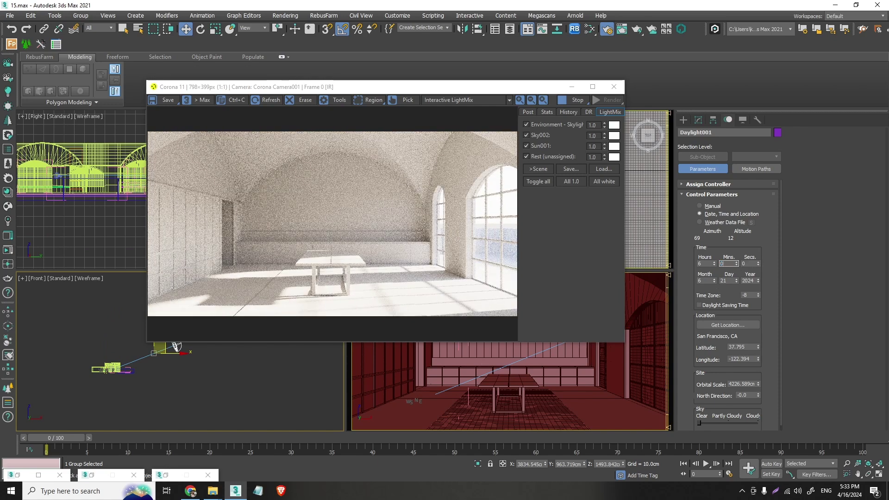
pyautogui.press('Return')
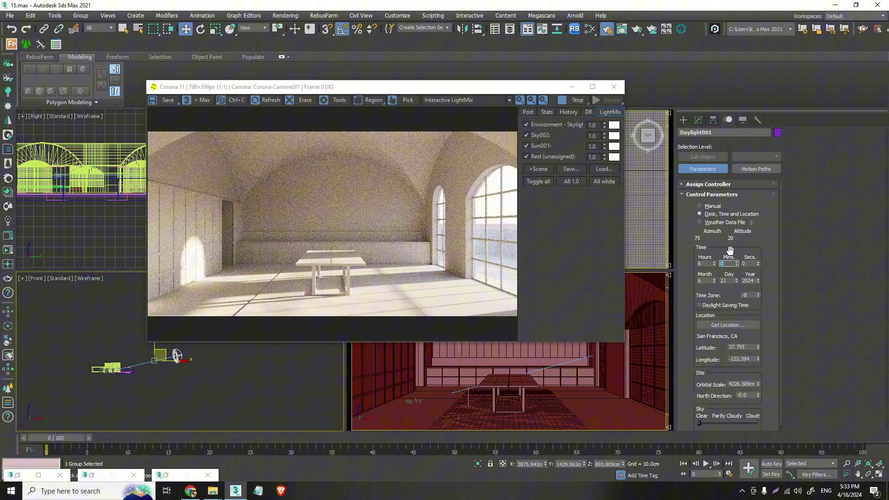
pyautogui.doubleClick(700, 264)
pyautogui.click(728, 263)
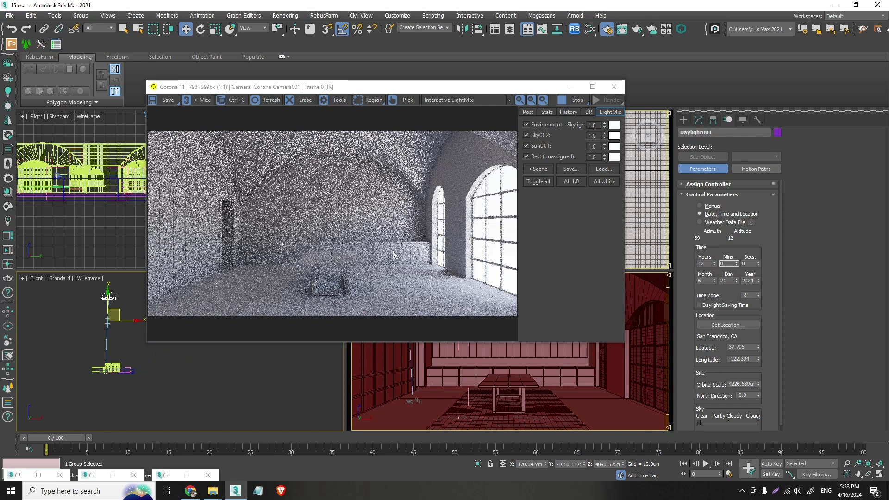
# Try sun hours 23, 3, 20 and 15, leaving the sun at azimuth 305, altitude -5.
pyautogui.doubleClick(701, 264)
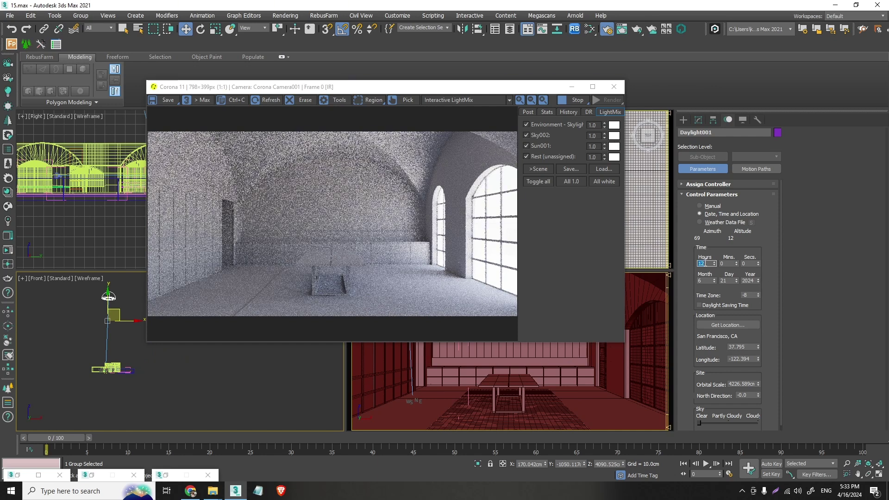
pyautogui.write('23')
pyautogui.press('Return')
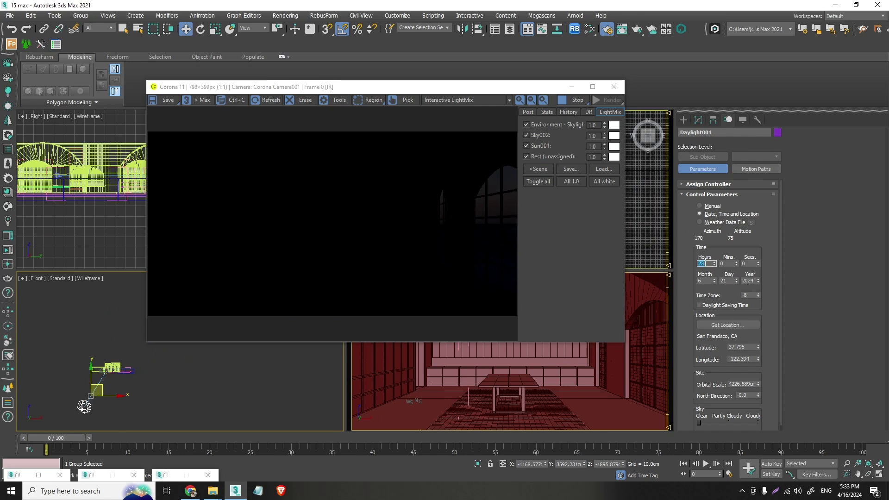
pyautogui.write('3')
pyautogui.press('Return')
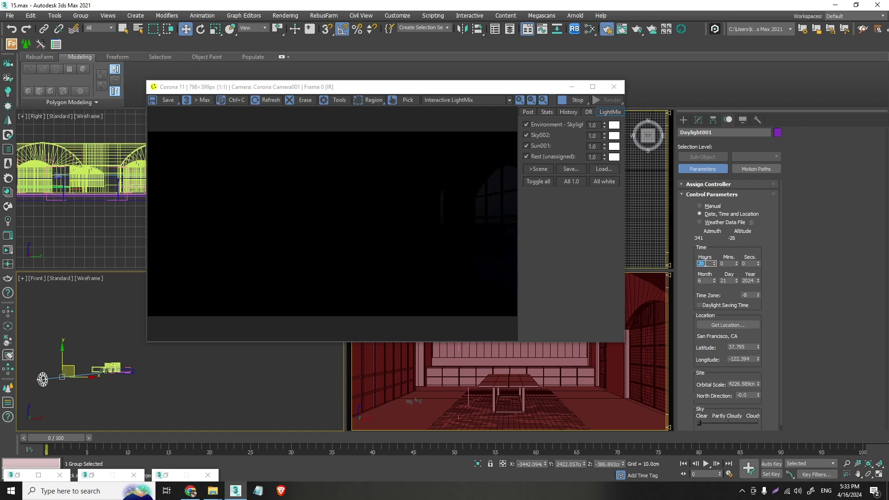
pyautogui.write('20')
pyautogui.press('Return')
pyautogui.write('15')
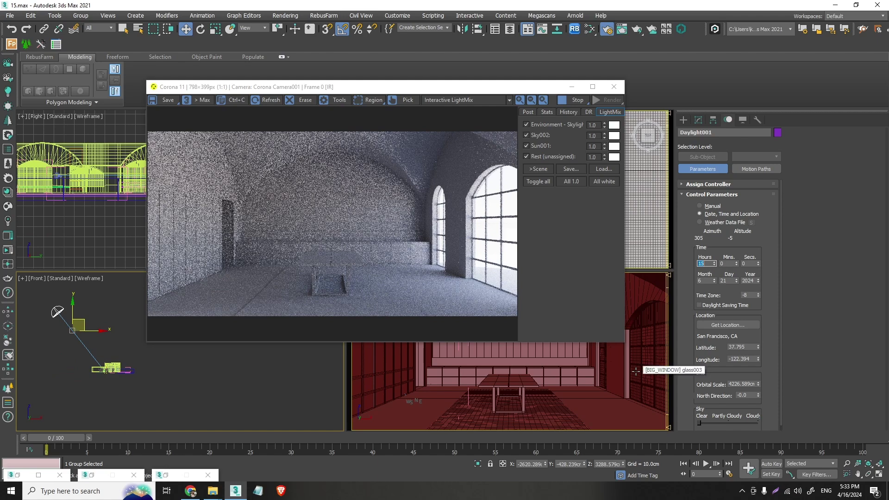
# Set the daylight time to 7:45 in the morning.
pyautogui.write('7')
pyautogui.press('Return')
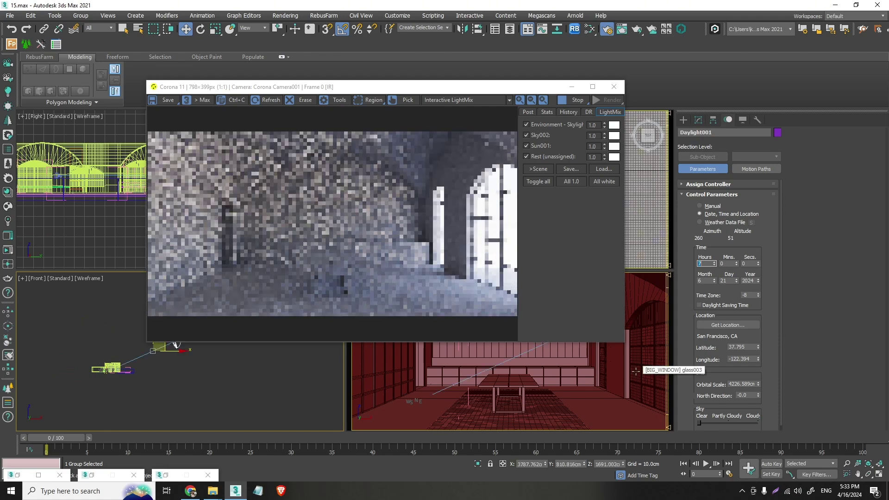
pyautogui.click(730, 264)
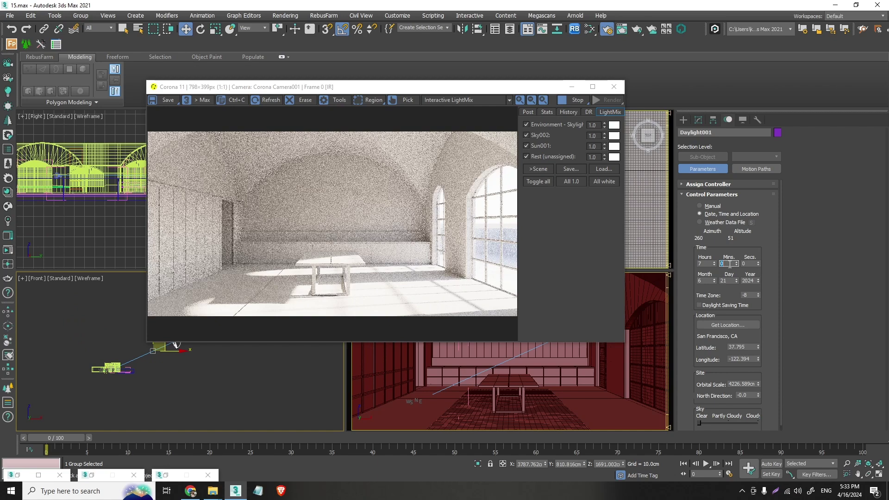
pyautogui.write('45')
pyautogui.press('Return')
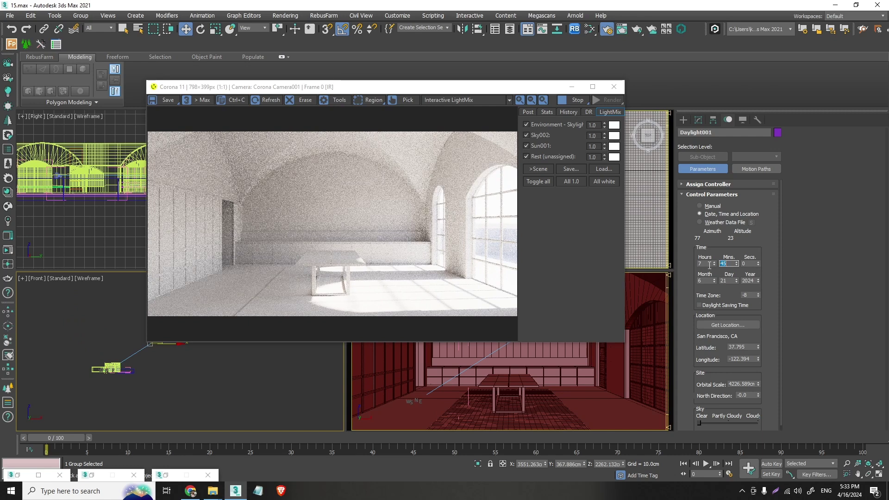
pyautogui.press('Return')
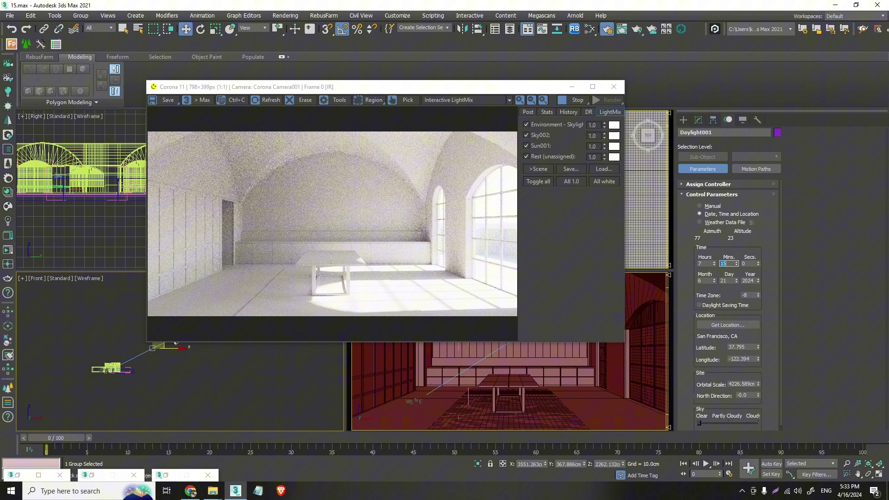
# Change the time to 6:30, putting the sun at azimuth 77, altitude 22.
pyautogui.click(702, 263)
pyautogui.press('Return')
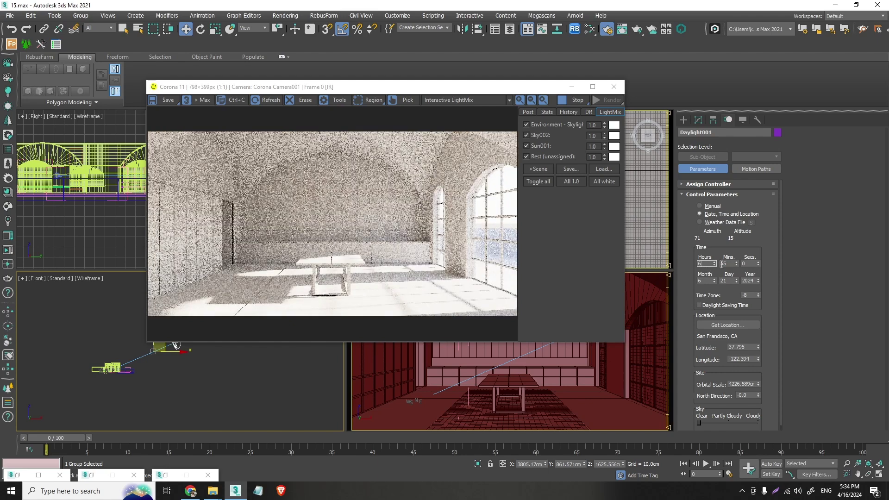
pyautogui.click(731, 264)
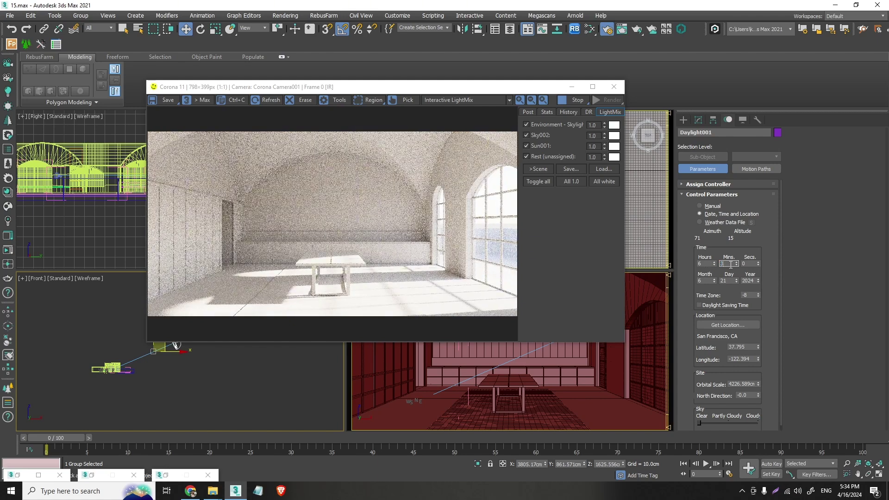
pyautogui.write('30')
pyautogui.click(710, 265)
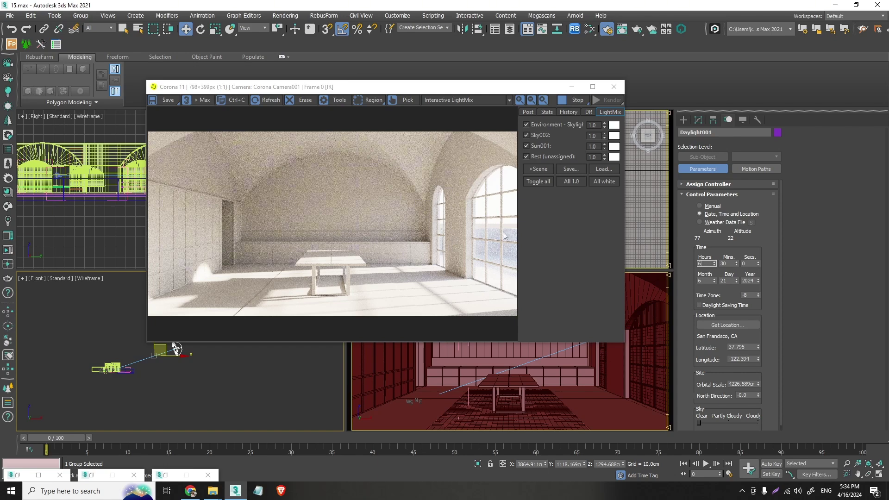
# Deselect the daylight, maximize the Top viewport, and place the Corona render window over it.
pyautogui.moveTo(277, 89); pyautogui.dragTo(421, 242)
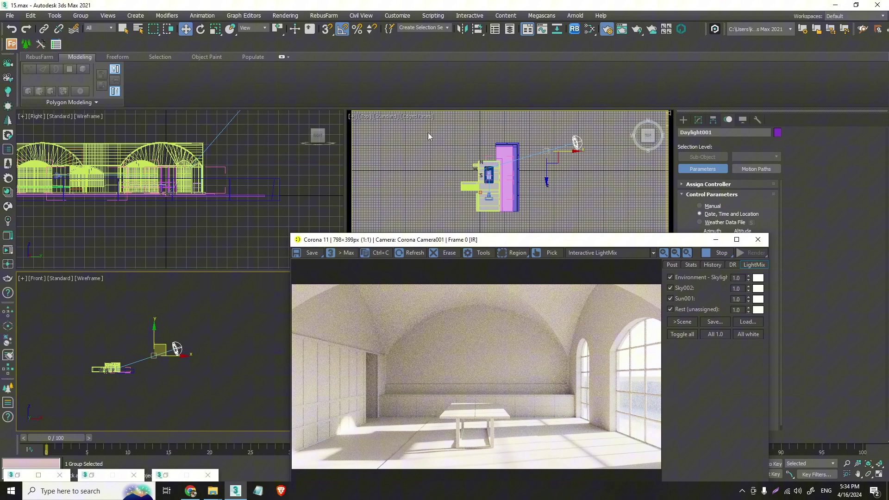
pyautogui.moveTo(490, 233); pyautogui.dragTo(503, 220)
pyautogui.click(504, 214)
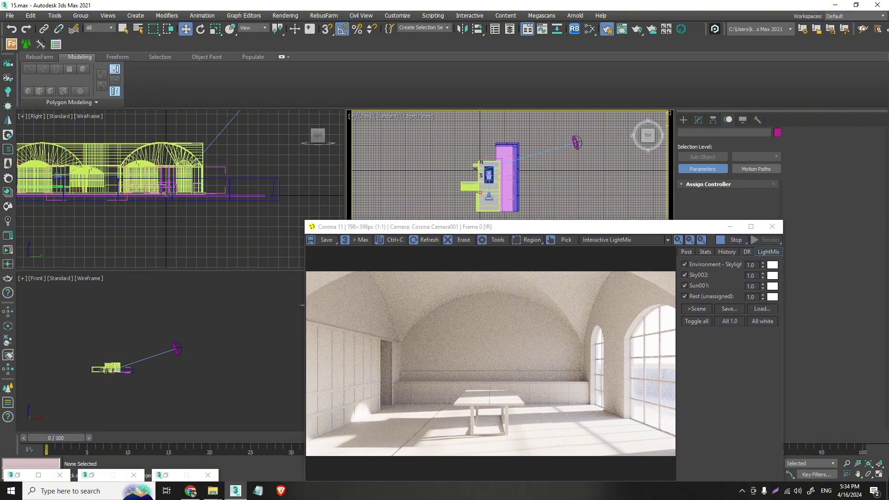
pyautogui.click(878, 474)
pyautogui.moveTo(481, 226); pyautogui.dragTo(282, 203)
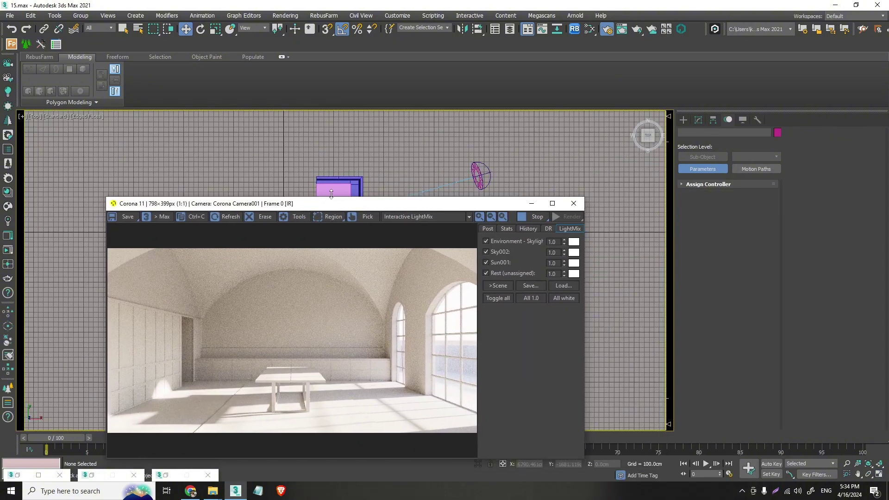
# Reselect Daylight001, test North Direction 11, then reset it to 0.
pyautogui.click(490, 177)
pyautogui.moveTo(472, 204); pyautogui.dragTo(446, 231)
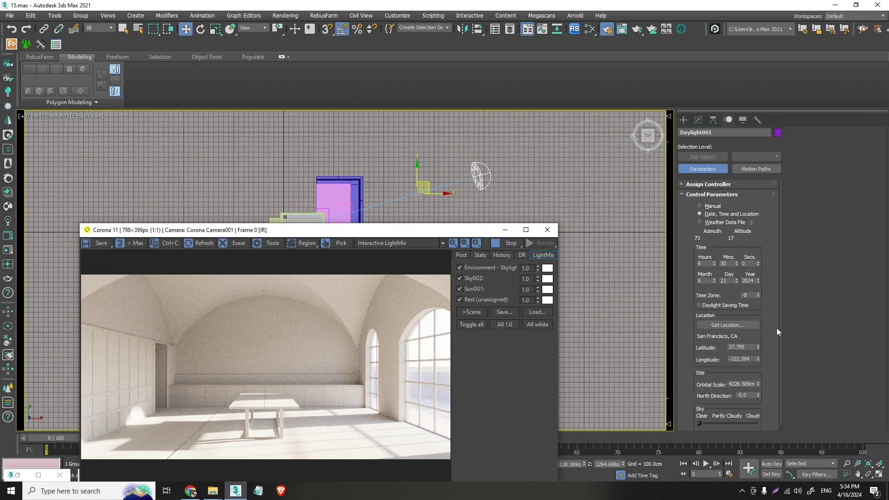
pyautogui.scroll(-1, 779, 315)
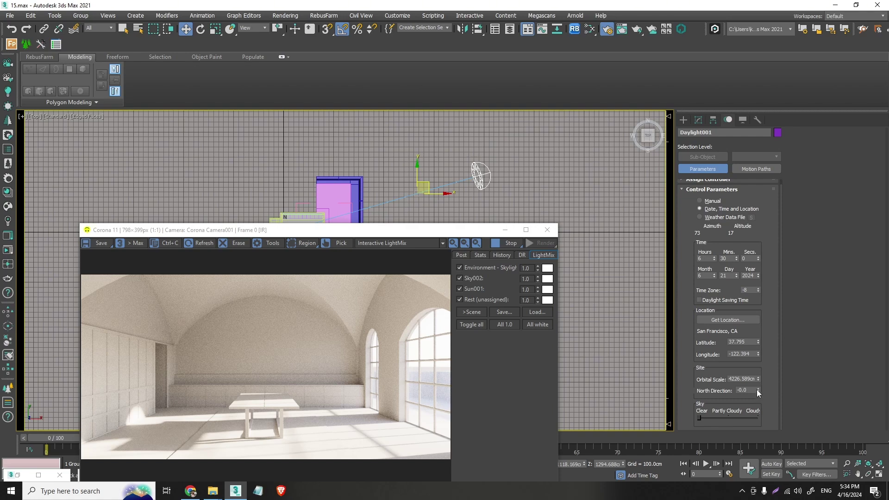
pyautogui.moveTo(756, 390); pyautogui.dragTo(756, 381)
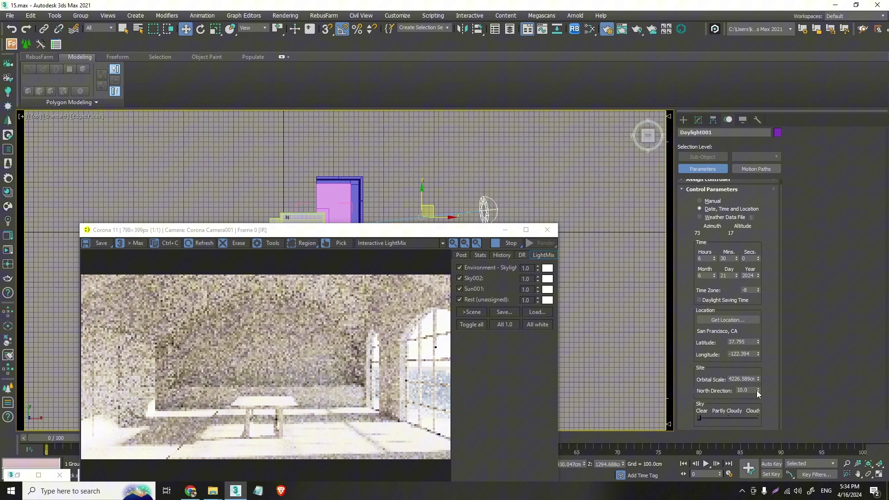
pyautogui.rightClick(757, 392)
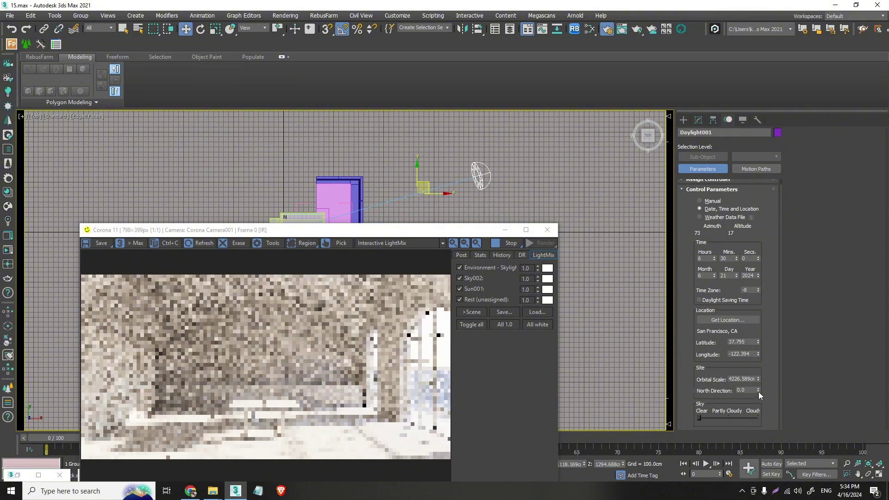
# Sweep North Direction through values like 10, 75, 60, 39 and 50, ending at 175.
pyautogui.moveTo(758, 391); pyautogui.dragTo(753, 352)
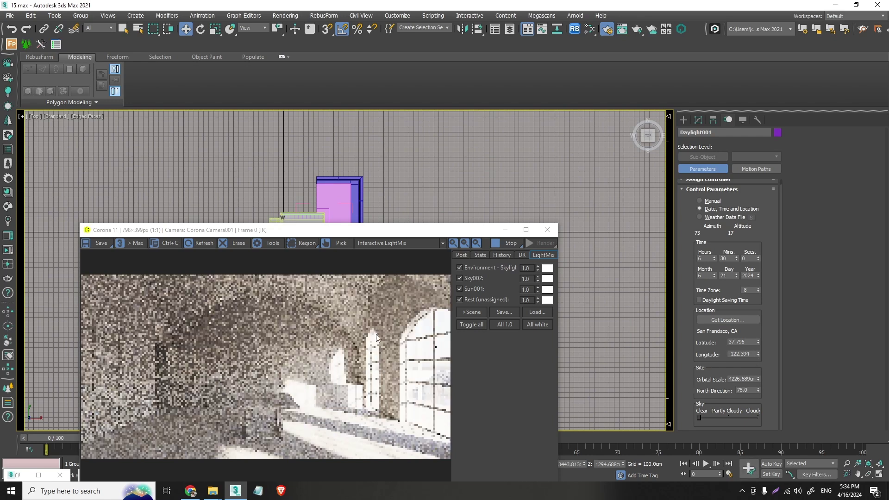
pyautogui.moveTo(364, 234); pyautogui.dragTo(416, 173)
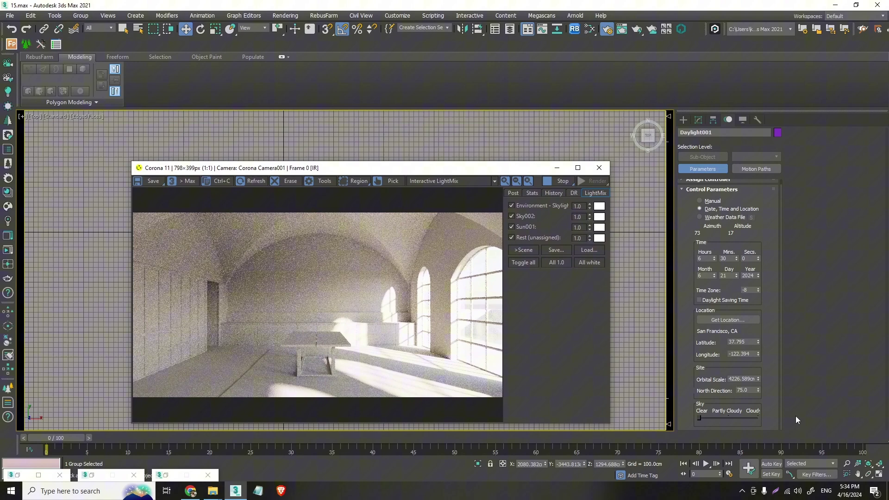
pyautogui.moveTo(757, 392); pyautogui.dragTo(759, 400)
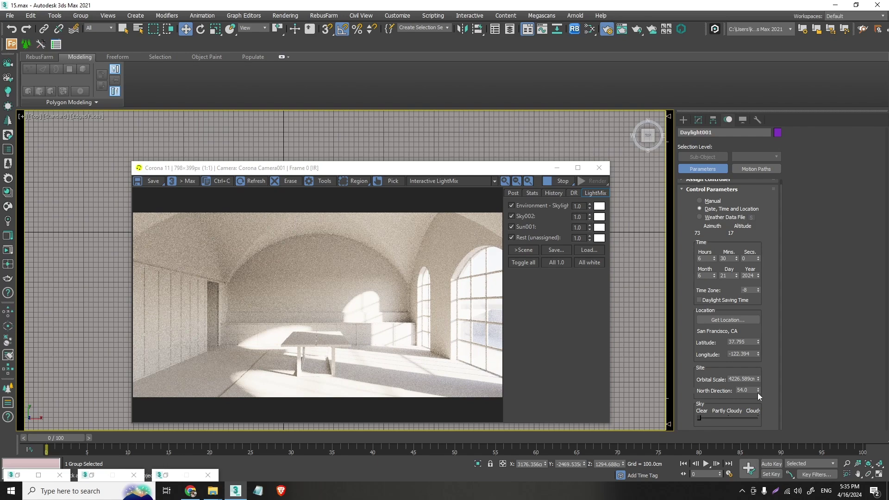
pyautogui.moveTo(757, 393); pyautogui.dragTo(758, 378)
pyautogui.moveTo(449, 173); pyautogui.dragTo(315, 169)
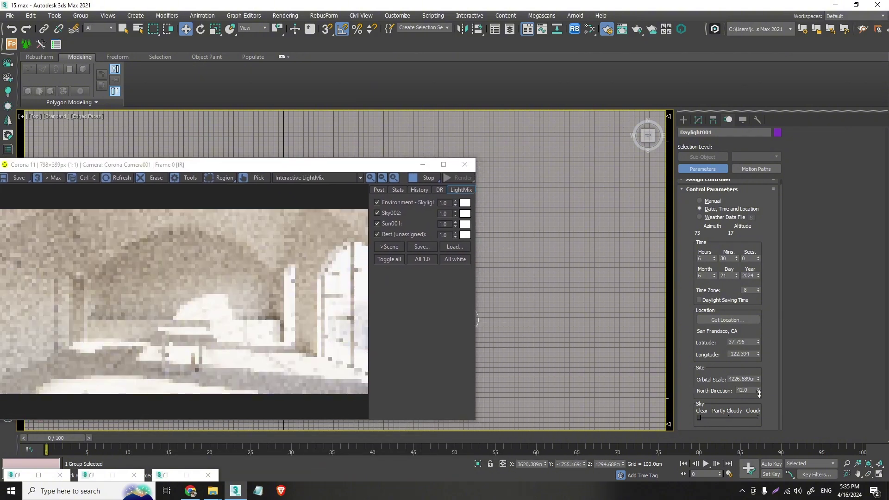
pyautogui.moveTo(759, 391); pyautogui.dragTo(757, 377)
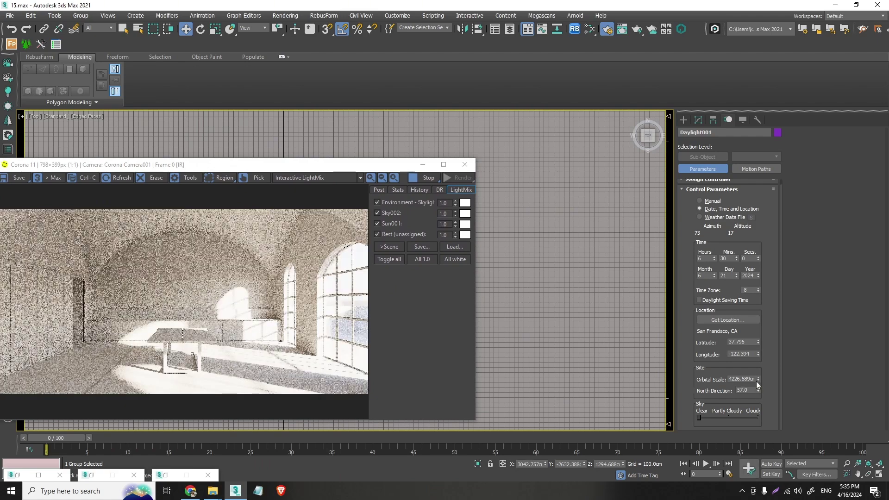
pyautogui.moveTo(758, 389); pyautogui.dragTo(759, 393)
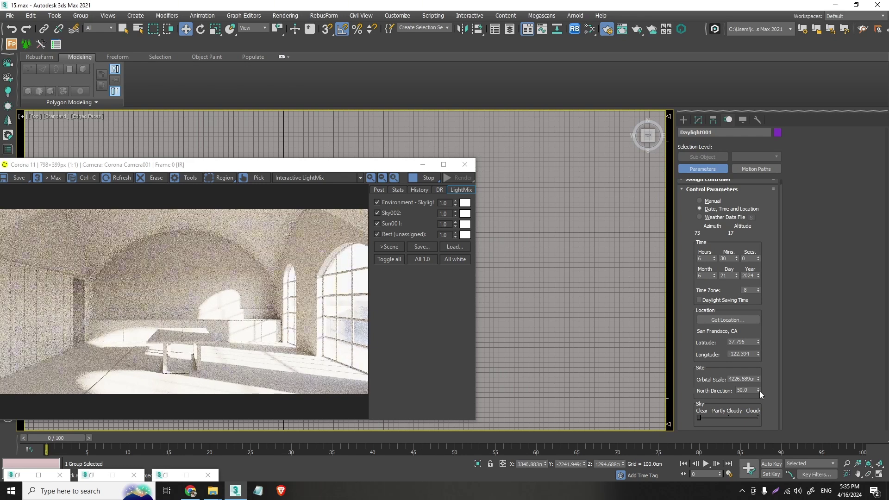
pyautogui.moveTo(759, 390); pyautogui.dragTo(759, 331)
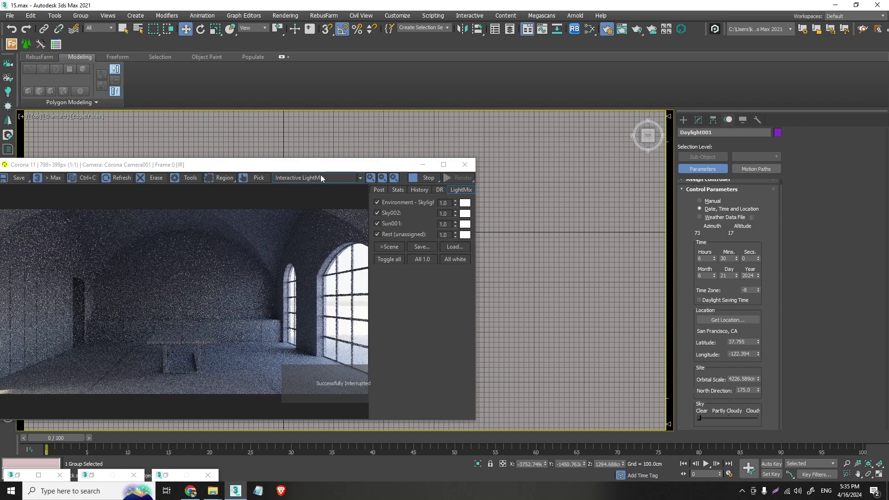
# Try North Direction values 255, 333 and 360 on the daylight.
pyautogui.moveTo(328, 168); pyautogui.dragTo(379, 328)
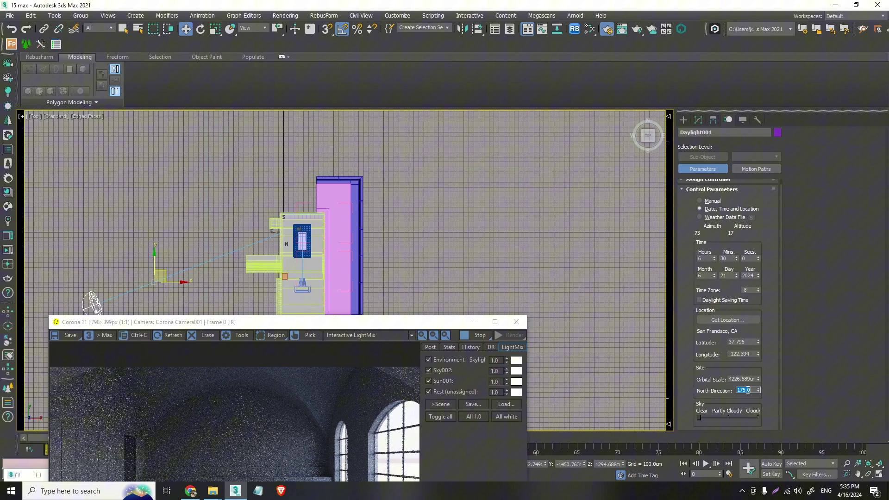
pyautogui.write('255')
pyautogui.press('Return')
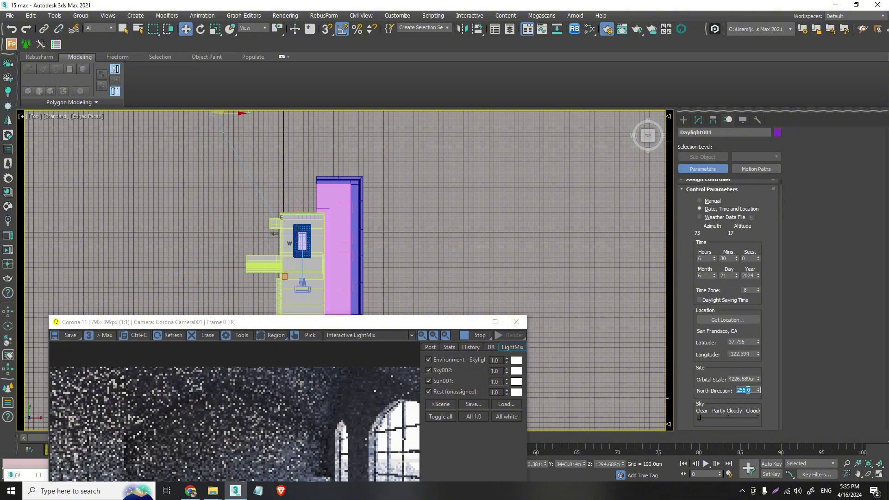
pyautogui.write('333')
pyautogui.press('Return')
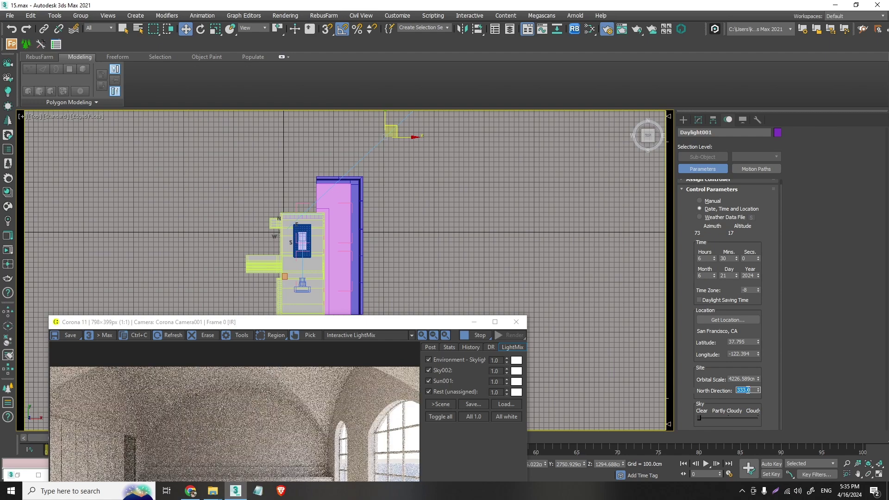
pyautogui.write('360')
pyautogui.press('Return')
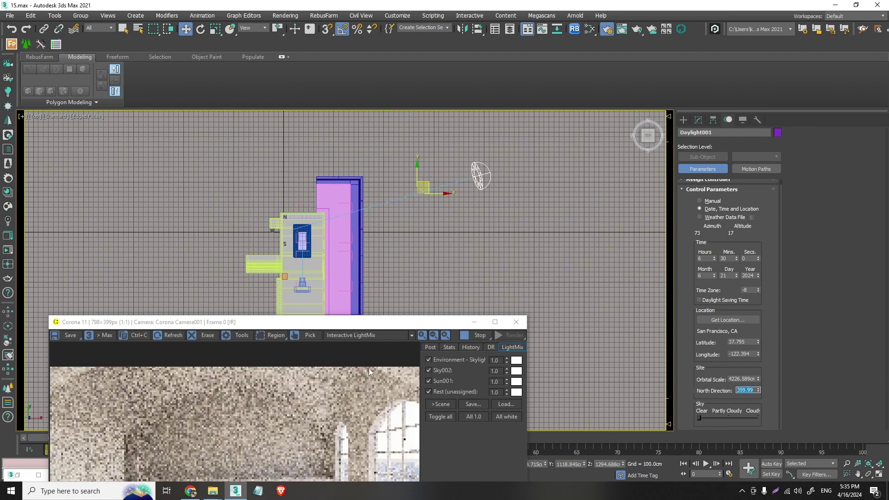
# Settle North Direction at 355 after trying 345.
pyautogui.moveTo(357, 327); pyautogui.dragTo(387, 221)
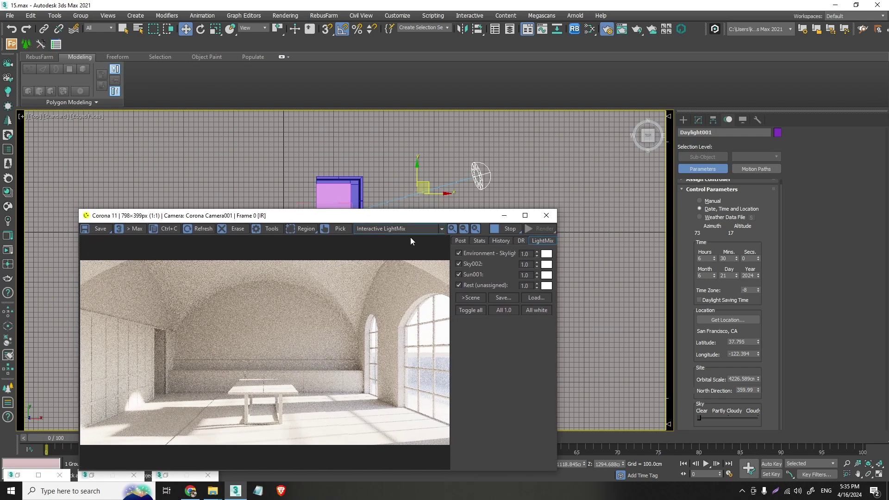
pyautogui.doubleClick(744, 390)
pyautogui.write('345')
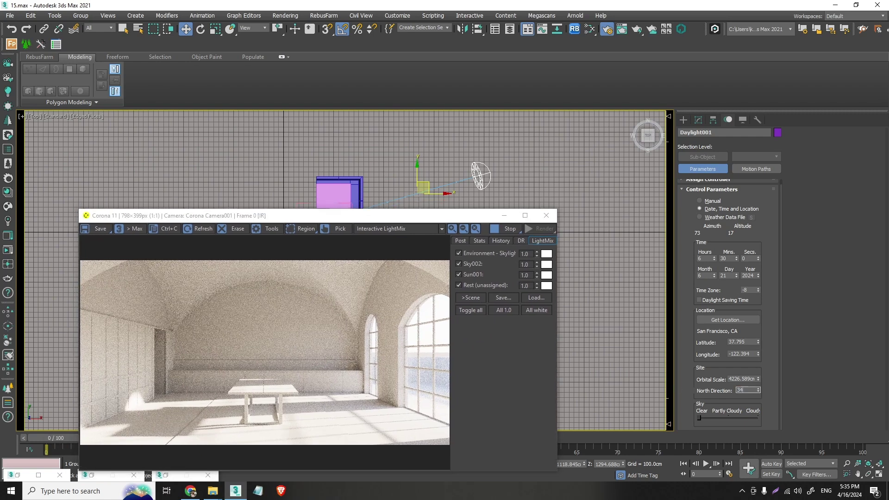
pyautogui.press('Return')
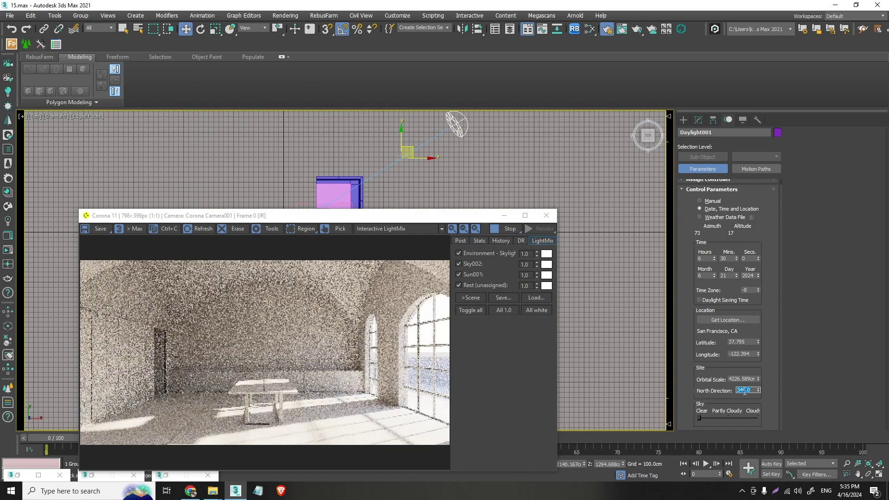
pyautogui.write('355')
pyautogui.press('Return')
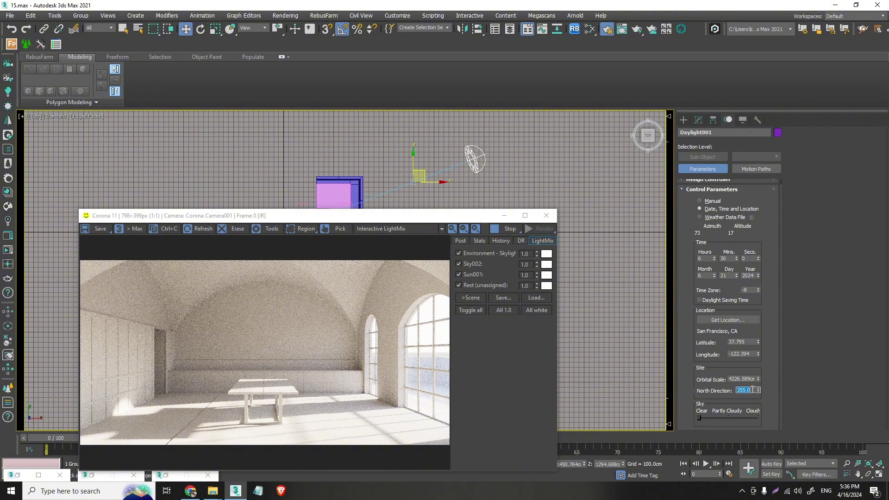
# Set the sun time minutes to 55, making the time 6:55.
pyautogui.doubleClick(725, 258)
pyautogui.write('45')
pyautogui.press('Return')
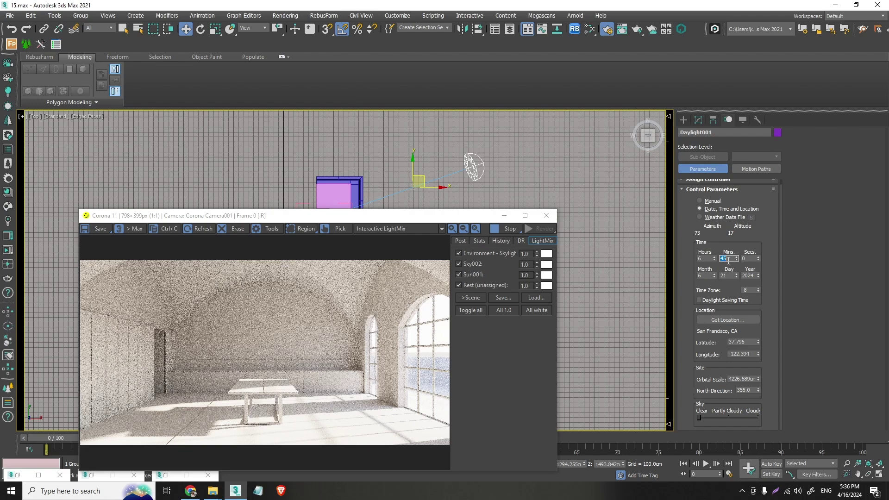
pyautogui.write('55')
pyautogui.press('Return')
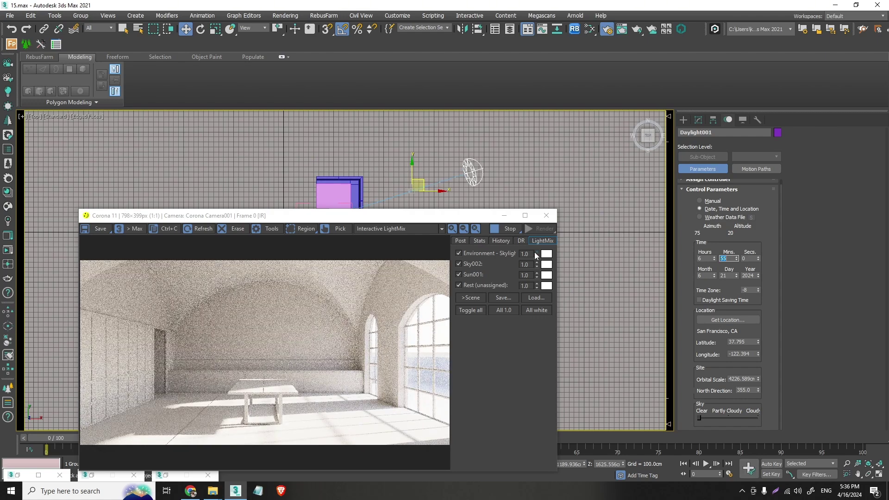
# Compare Sky002 on and off in the LightMix, leaving it off.
pyautogui.click(458, 264)
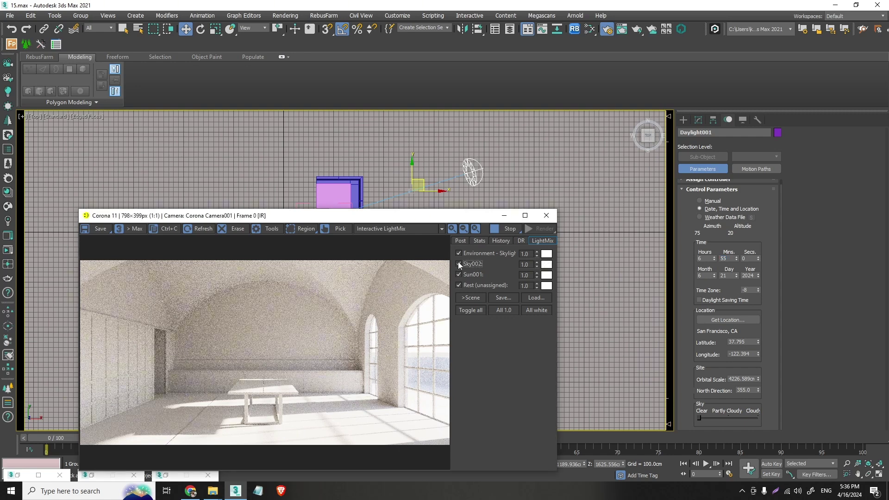
pyautogui.click(458, 263)
pyautogui.click(458, 264)
pyautogui.click(458, 263)
pyautogui.click(459, 263)
pyautogui.click(465, 265)
# Test Environment - Skylight intensity at 0.3 and 1.2, then restore it to 1.0.
pyautogui.click(457, 252)
pyautogui.click(458, 253)
pyautogui.doubleClick(524, 253)
pyautogui.write('0.3')
pyautogui.press('Return')
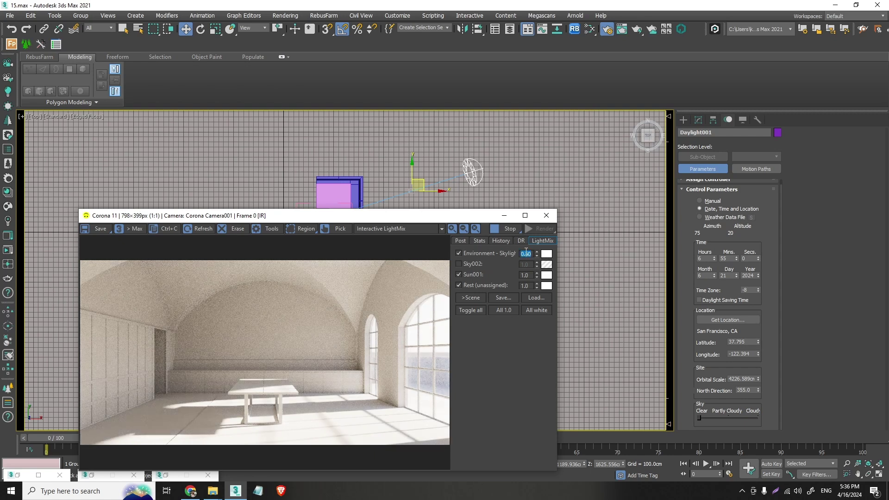
pyautogui.write('1.2')
pyautogui.press('Return')
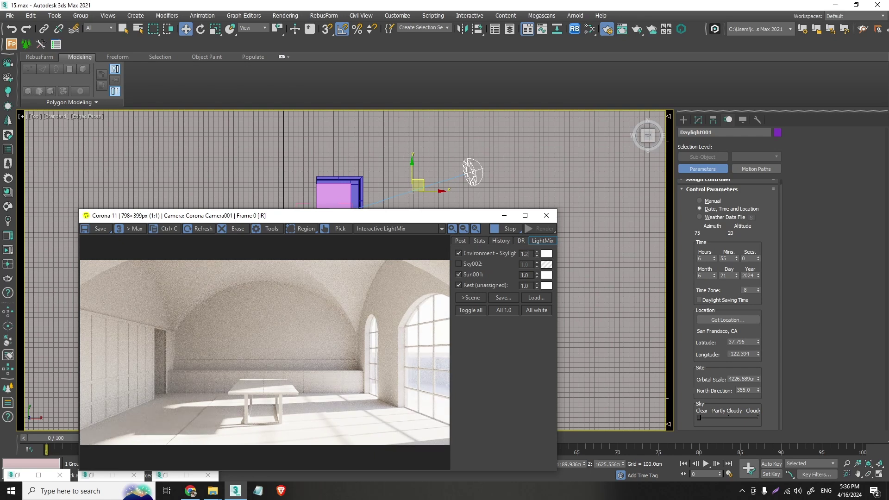
pyautogui.write('1')
pyautogui.press('Return')
pyautogui.write('1')
pyautogui.press('Return')
# Set Sun001's LightMix intensity to 0.5 after comparing it on and off.
pyautogui.click(458, 275)
pyautogui.click(458, 275)
pyautogui.click(458, 274)
pyautogui.click(458, 275)
pyautogui.click(530, 276)
pyautogui.write('0.5')
pyautogui.press('Return')
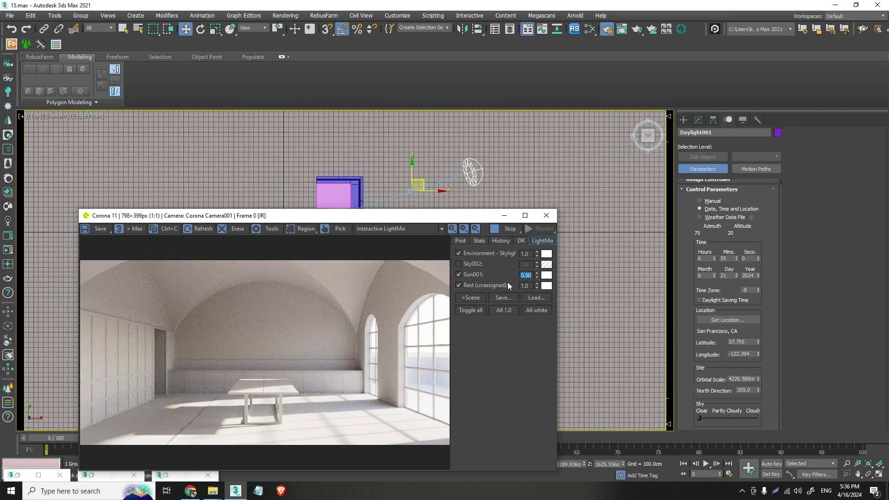
pyautogui.click(460, 284)
pyautogui.click(460, 284)
# Raise the Corona Sun Size to 7, then 9, for softer shadows.
pyautogui.click(698, 121)
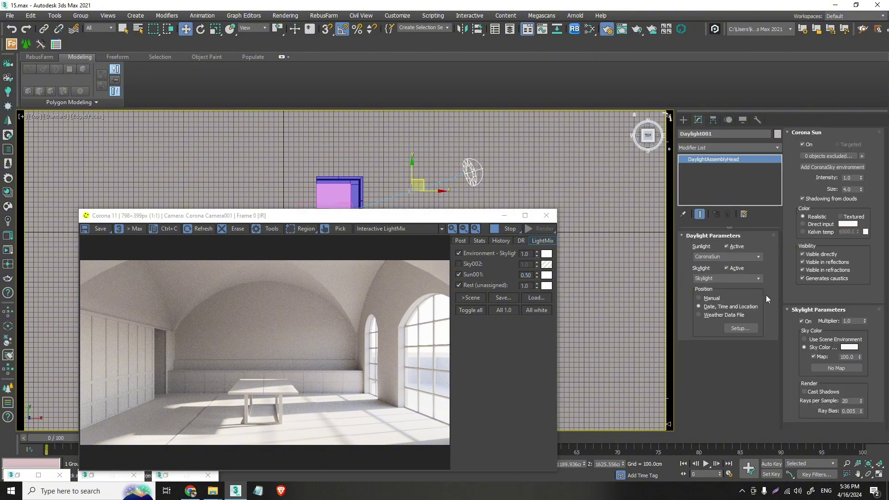
pyautogui.doubleClick(854, 188)
pyautogui.write('7')
pyautogui.press('Return')
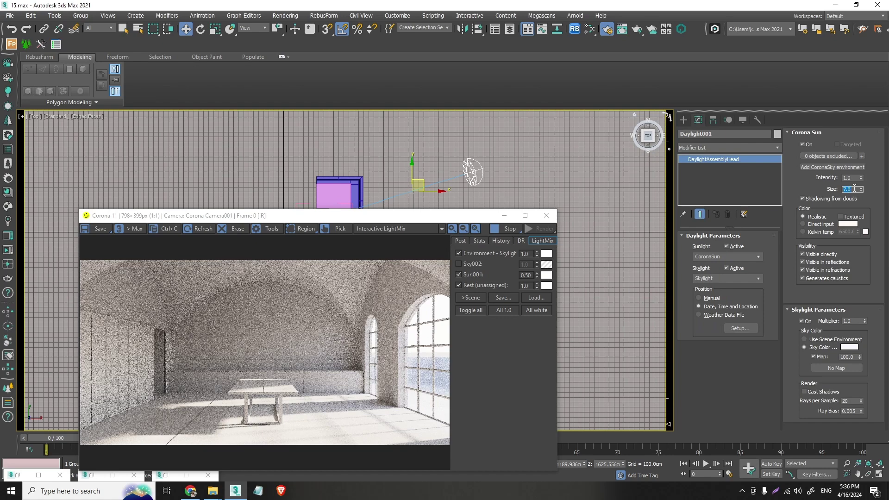
pyautogui.write('9')
pyautogui.press('Return')
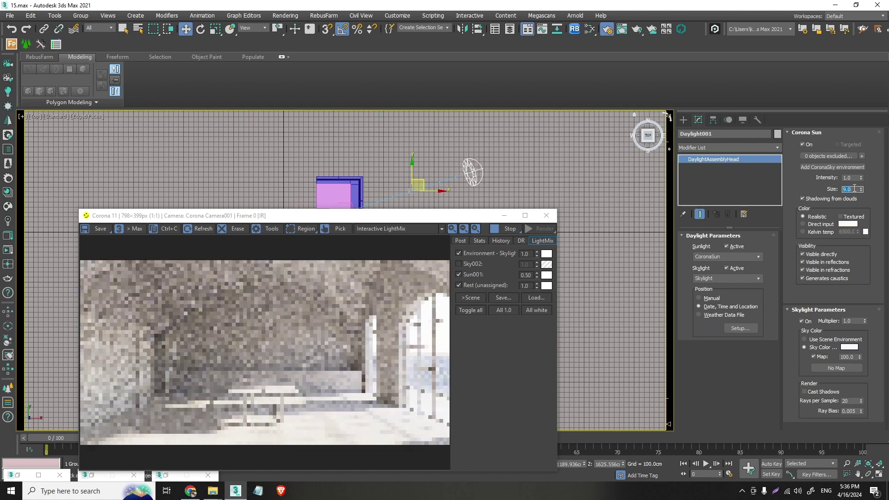
# Move the render window right to uncover the grouped room layout in the top view.
pyautogui.scroll(1, 385, 424)
pyautogui.scroll(-1, 384, 421)
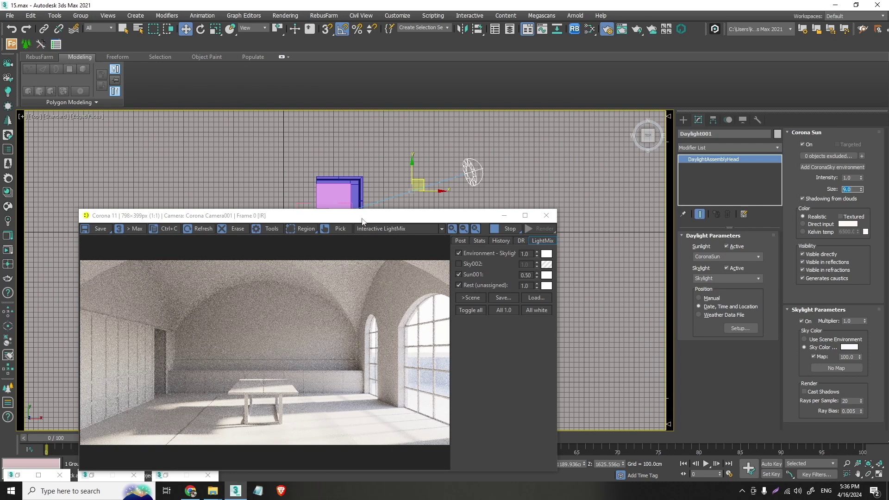
pyautogui.moveTo(394, 215); pyautogui.dragTo(713, 95)
# Show all four viewports and orbit a perspective view around the table.
pyautogui.click(879, 473)
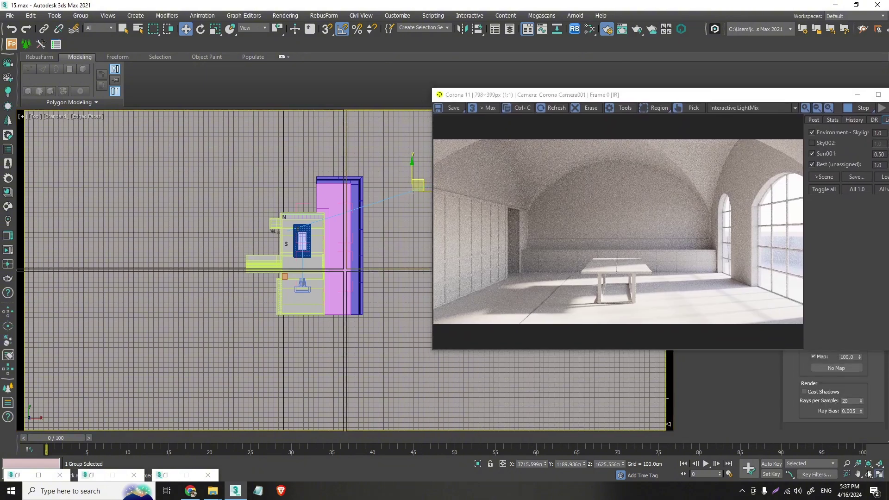
pyautogui.press('p')
pyautogui.press('z')
pyautogui.keyDown('alt'); pyautogui.moveTo(488, 412); pyautogui.dragTo(542, 384, button='middle'); pyautogui.keyUp('alt')
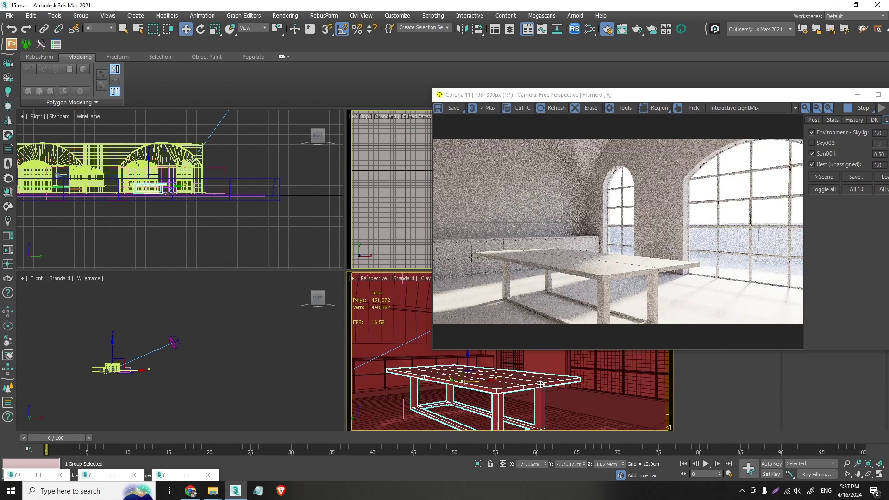
pyautogui.keyDown('alt'); pyautogui.moveTo(535, 380); pyautogui.dragTo(589, 364, button='middle'); pyautogui.keyUp('alt')
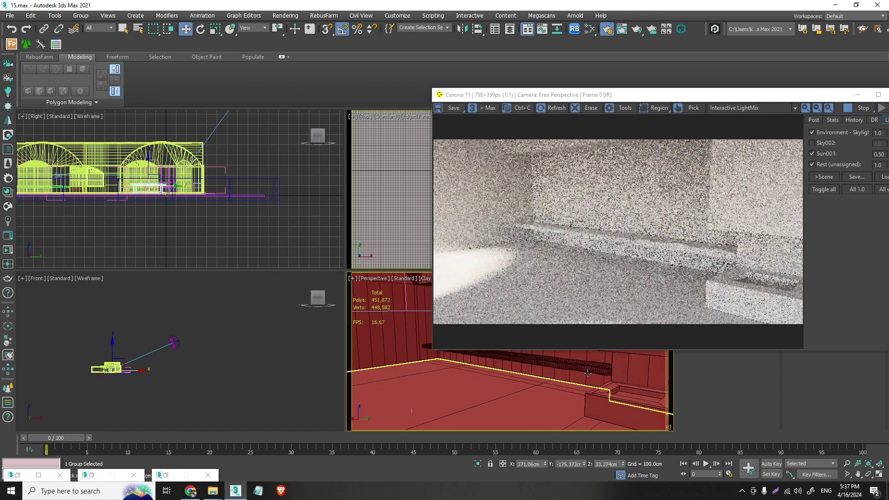
pyautogui.scroll(3, 667, 233)
pyautogui.scroll(-3, 665, 236)
pyautogui.moveTo(617, 383); pyautogui.dragTo(582, 381, button='middle')
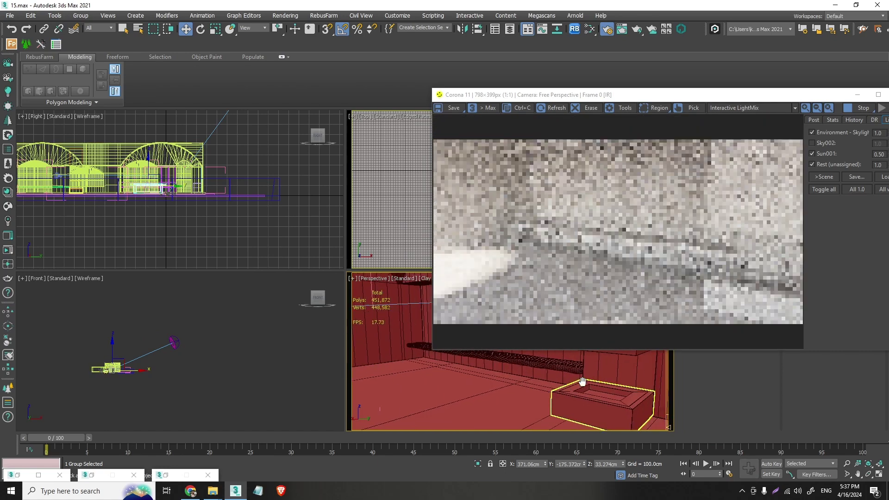
# Test a region render around the box, clear it, and return to Corona Camera001.
pyautogui.click(659, 107)
pyautogui.moveTo(525, 213)
pyautogui.mouseDown()
pyautogui.moveTo(685, 304)
pyautogui.moveTo(759, 325)
pyautogui.mouseUp()
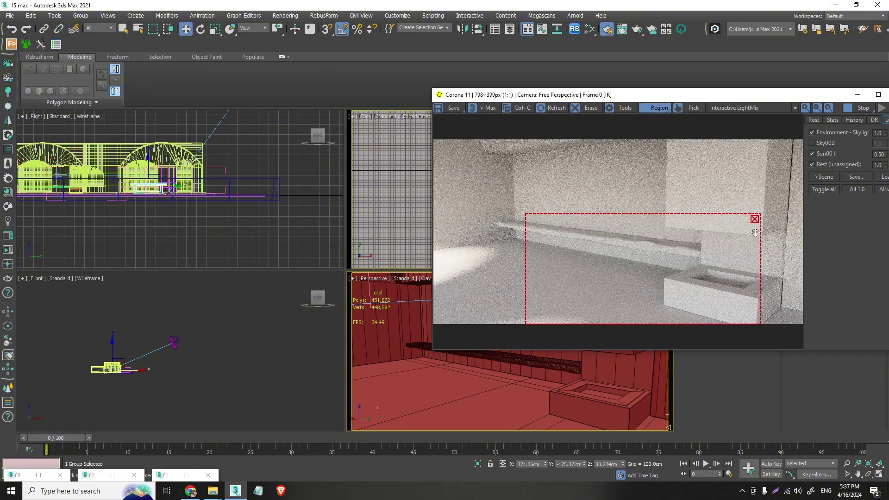
pyautogui.click(755, 218)
pyautogui.keyDown('alt'); pyautogui.moveTo(611, 398); pyautogui.dragTo(569, 401, button='middle'); pyautogui.keyUp('alt')
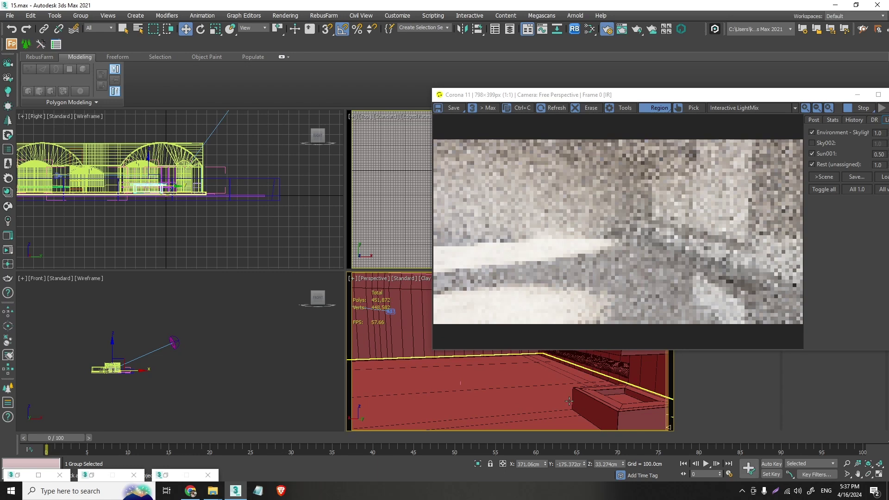
pyautogui.press('c')
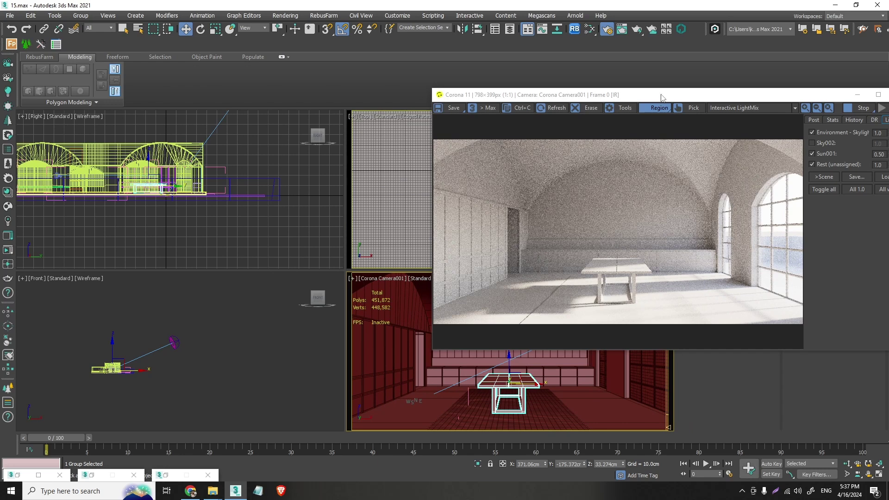
pyautogui.moveTo(663, 96); pyautogui.dragTo(610, 86)
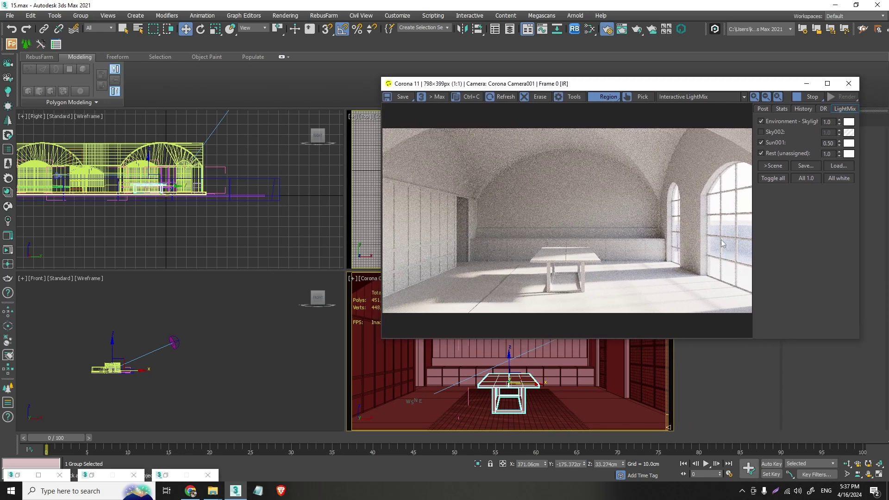
# Open the CoronaSky node in the Slate Material Editor and set Fake horizon blur to 0.1.
pyautogui.press('m')
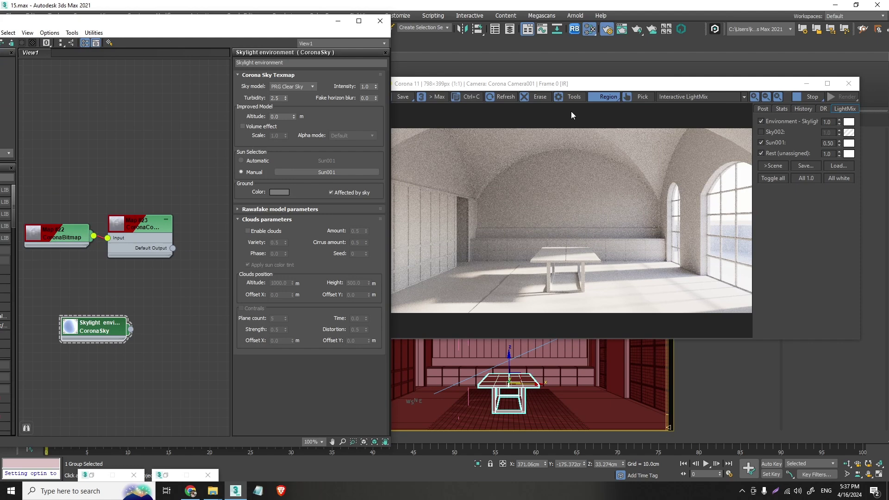
pyautogui.moveTo(81, 329); pyautogui.dragTo(124, 314)
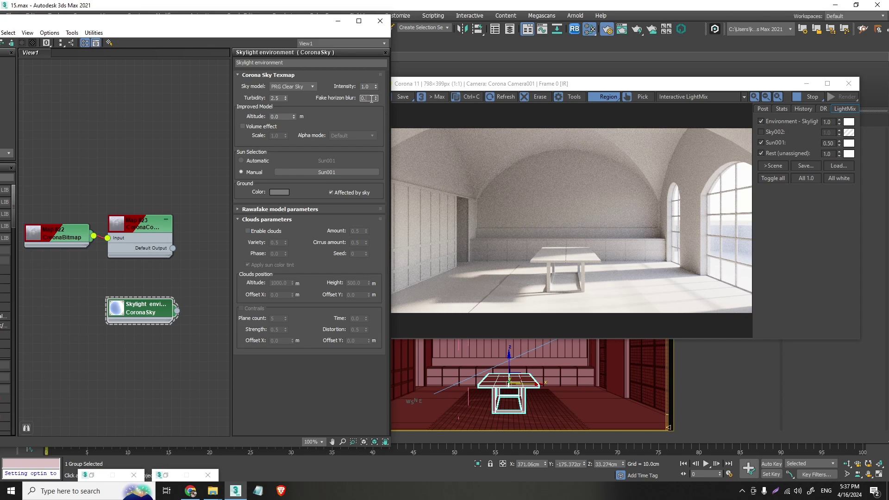
pyautogui.write('1')
pyautogui.press('Return')
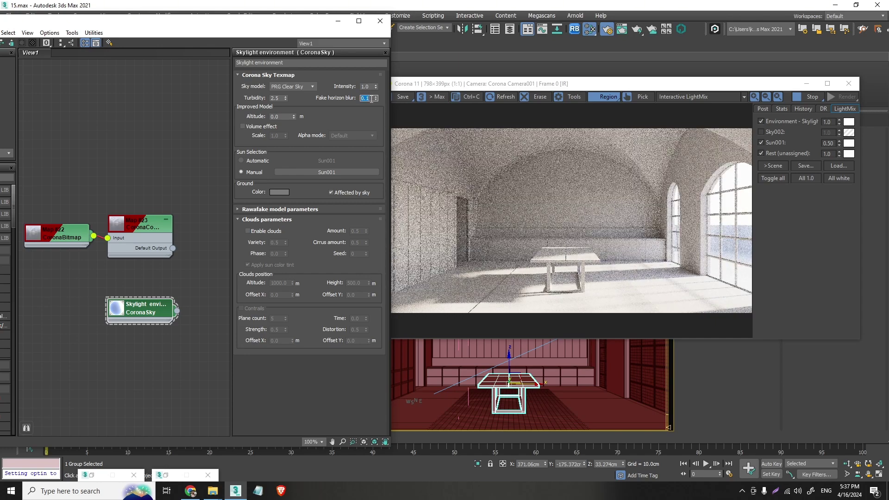
pyautogui.write('0')
pyautogui.press('Return')
pyautogui.scroll(1, 730, 224)
pyautogui.scroll(1, 730, 224)
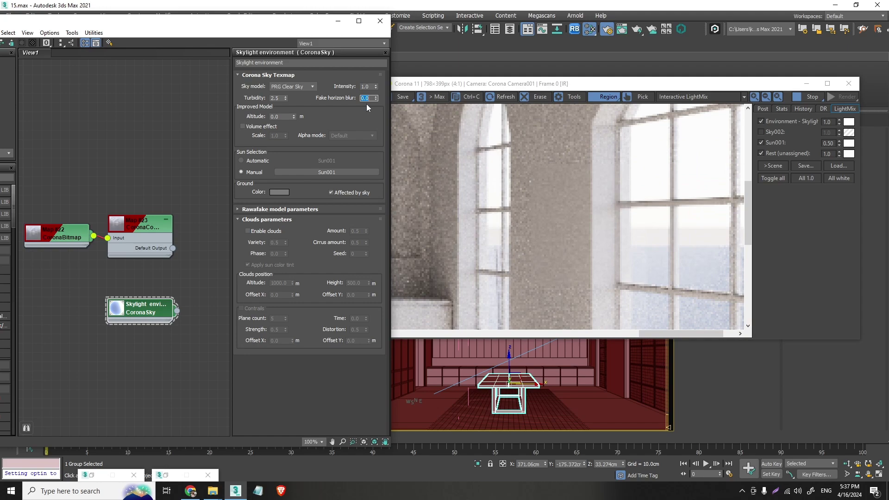
pyautogui.press('Return')
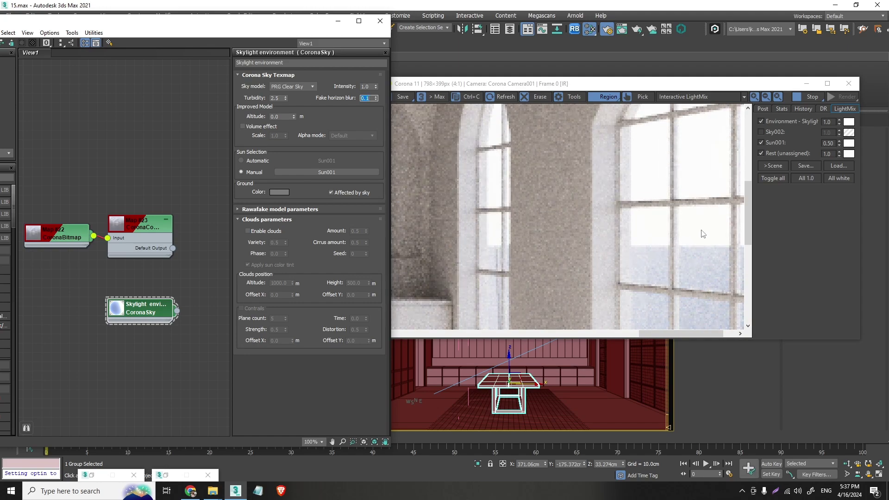
pyautogui.scroll(-2, 699, 236)
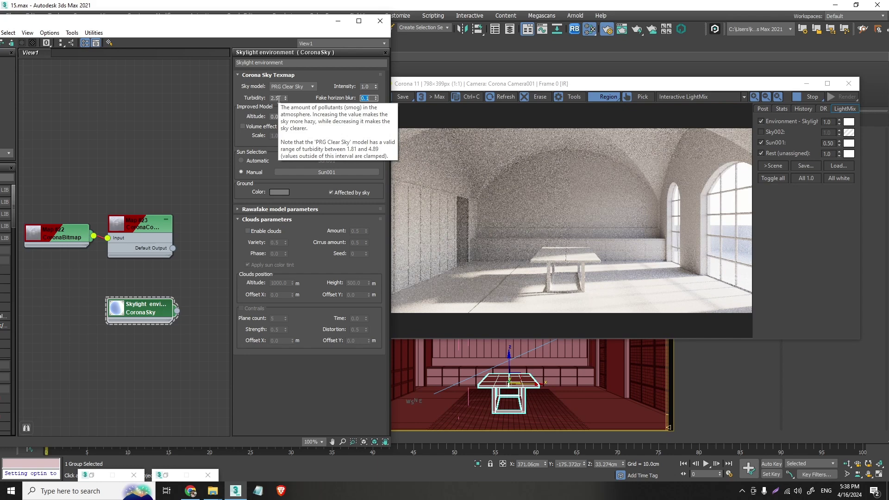
# Compare CoronaSky Turbidity at 1.7, 2.5 and a hazy 9.0.
pyautogui.click(279, 99)
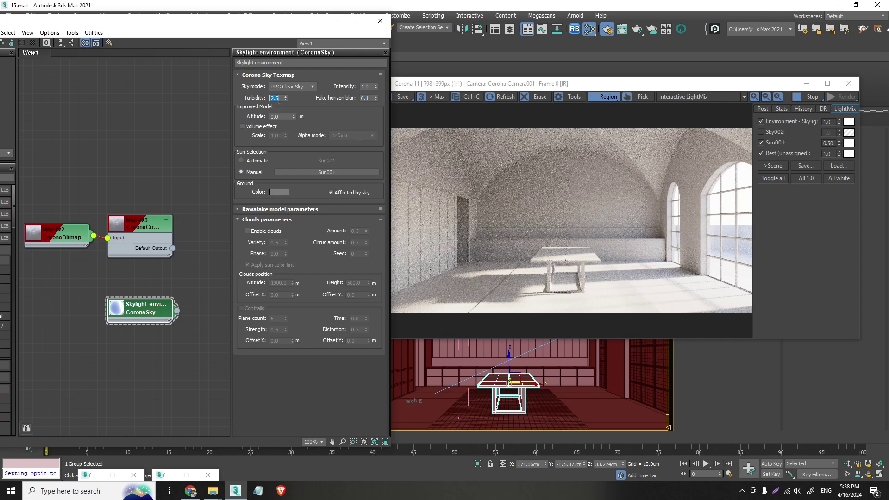
pyautogui.write('1.7')
pyautogui.press('Return')
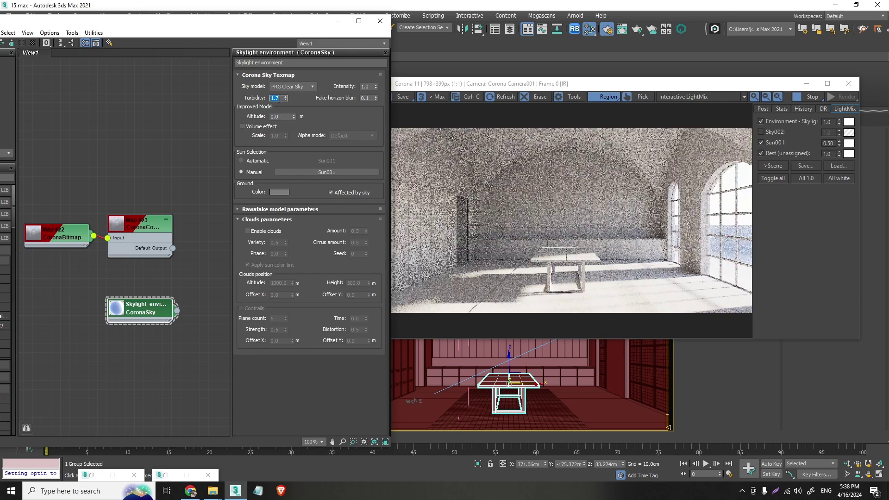
pyautogui.write('2.5')
pyautogui.press('Return')
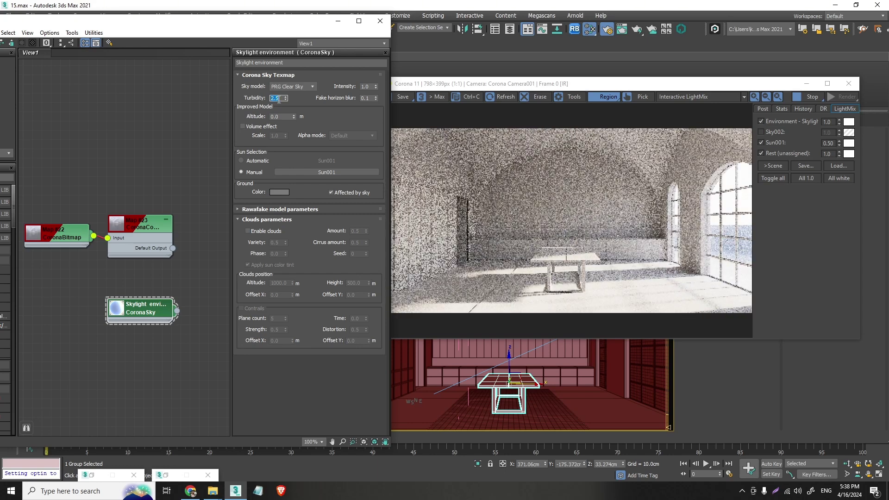
pyautogui.write('9')
pyautogui.press('Return')
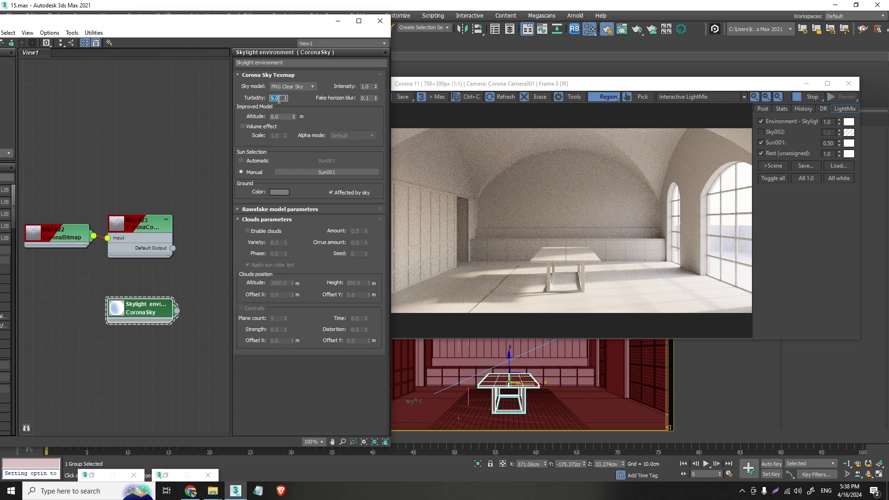
# Retry Turbidity at 1.7 and 2.2, settling on 1.7.
pyautogui.write('1.7')
pyautogui.press('Return')
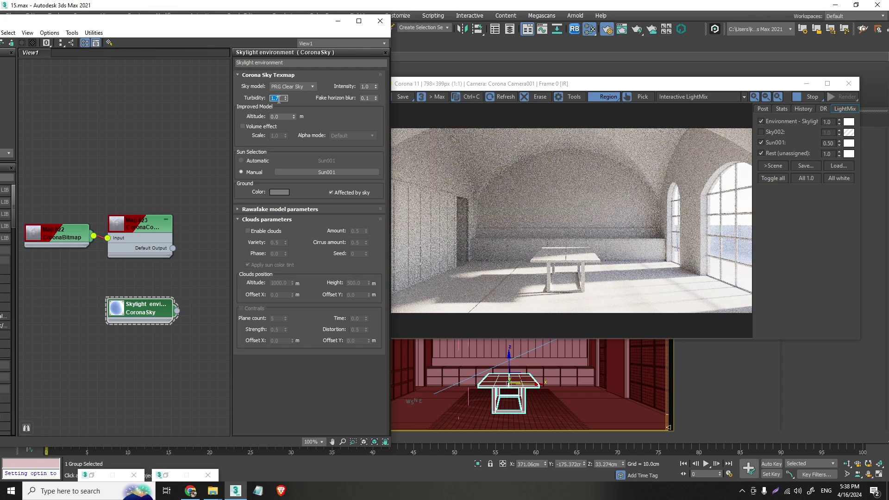
pyautogui.write('2.2')
pyautogui.press('Return')
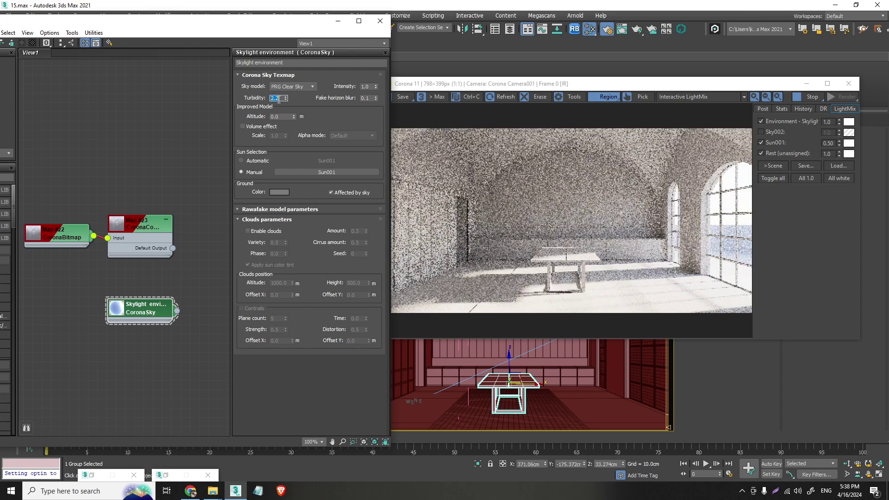
pyautogui.write('1.7')
pyautogui.press('Return')
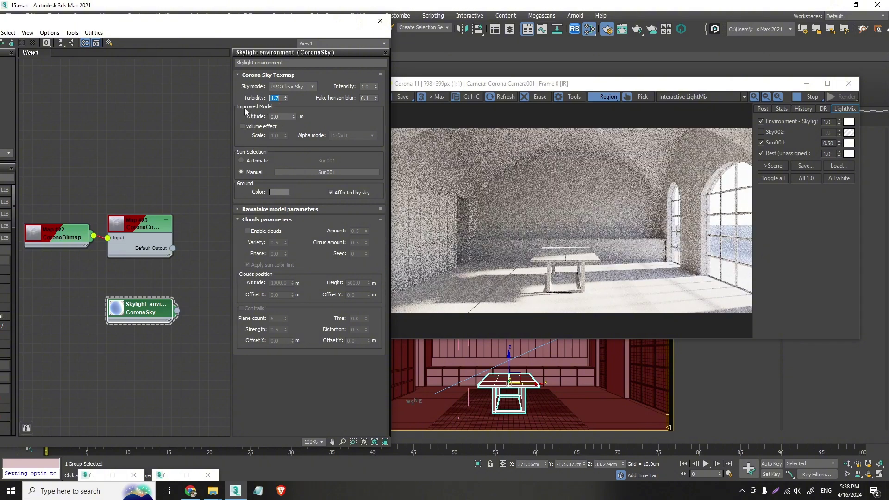
# Set the CoronaSky Altitude to 1000 m, then lower it to 500 m.
pyautogui.click(279, 118)
pyautogui.doubleClick(279, 117)
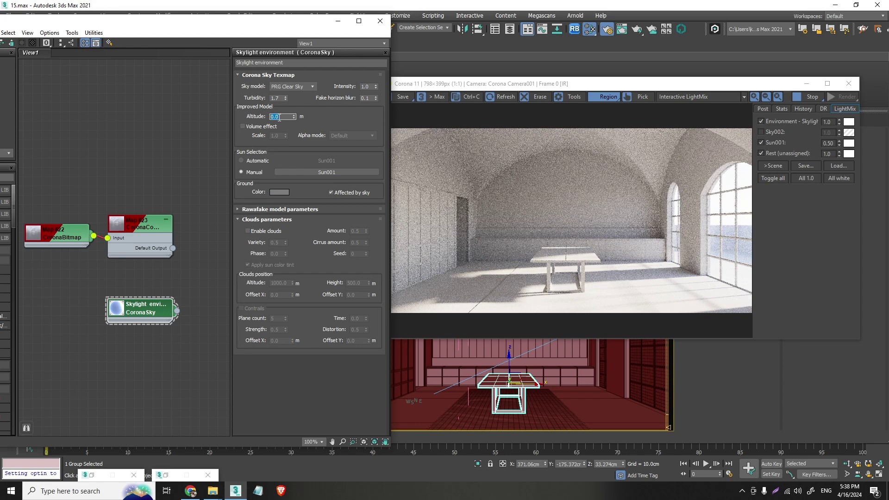
pyautogui.write('1000')
pyautogui.press('Return')
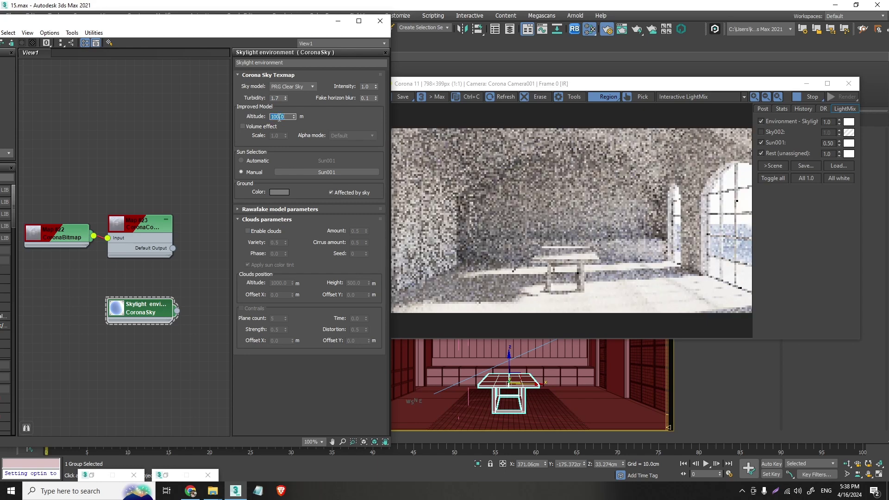
pyautogui.write('500')
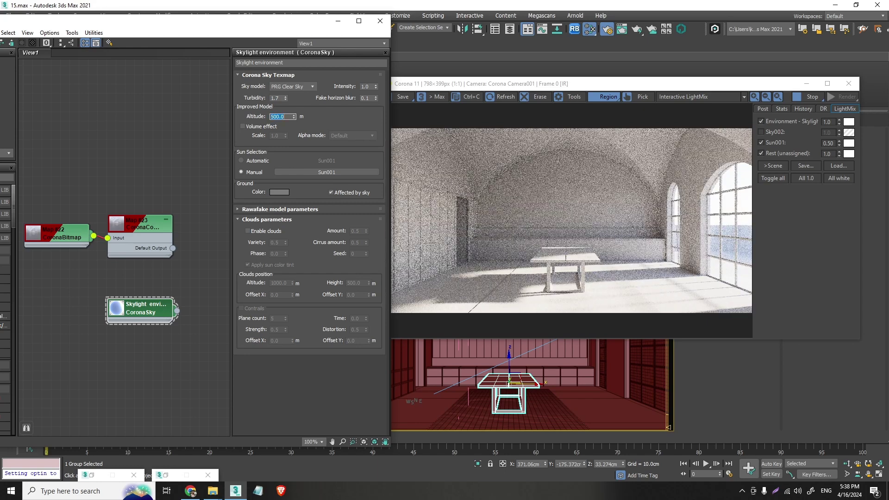
pyautogui.press('Return')
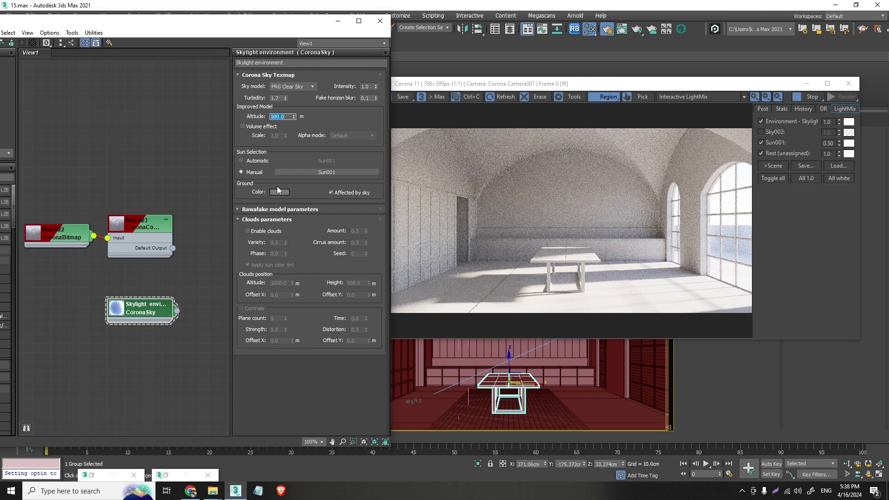
# Try white and black ground colours, then cancel to keep the ground colour grey.
pyautogui.click(281, 193)
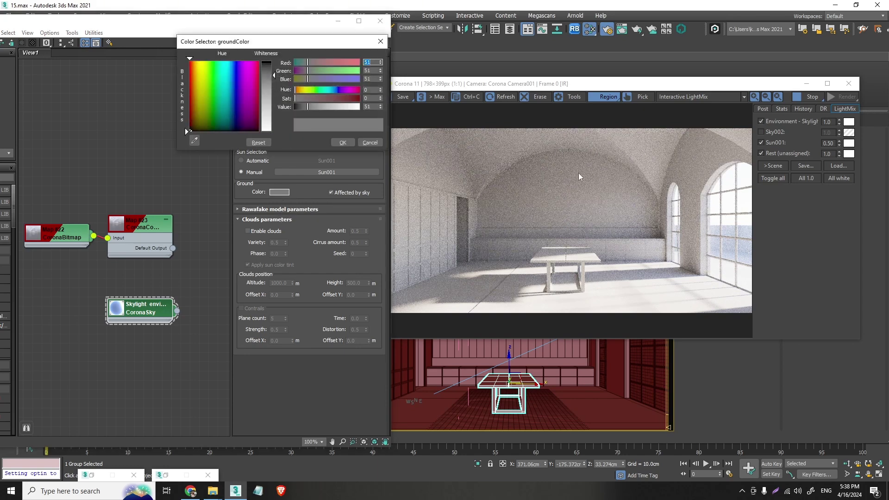
pyautogui.moveTo(268, 126); pyautogui.dragTo(266, 139)
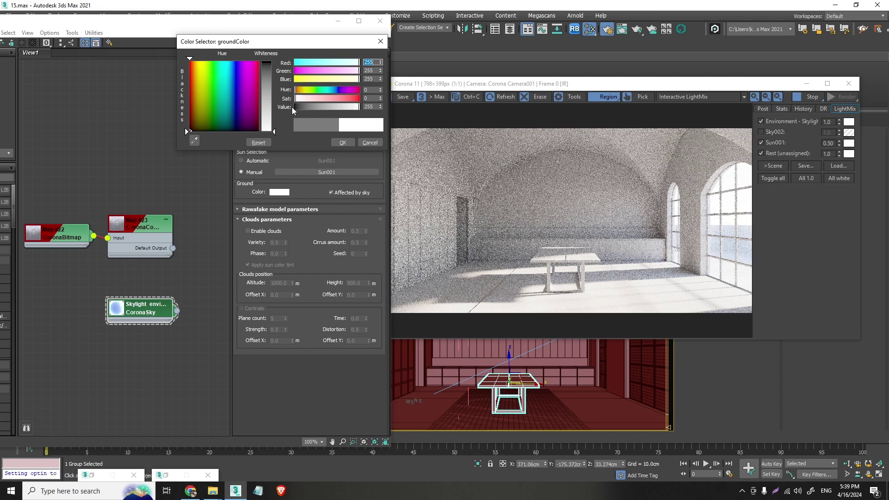
pyautogui.moveTo(271, 71); pyautogui.dragTo(271, 59)
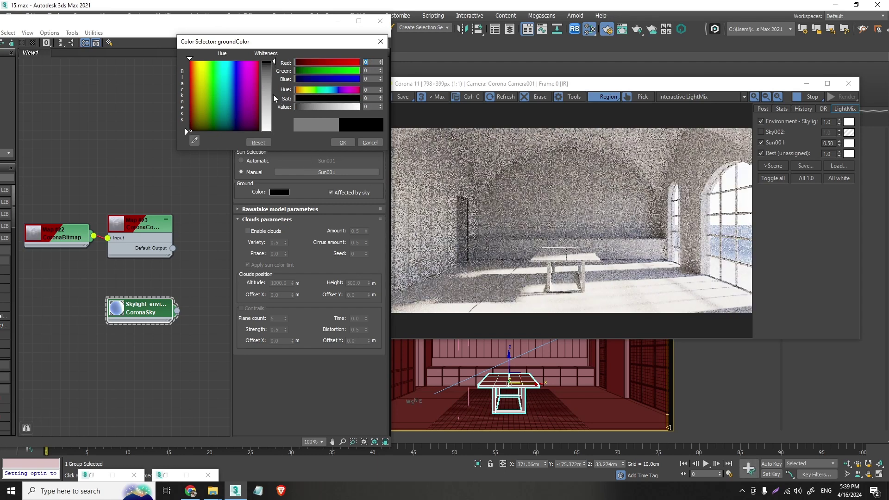
pyautogui.click(366, 141)
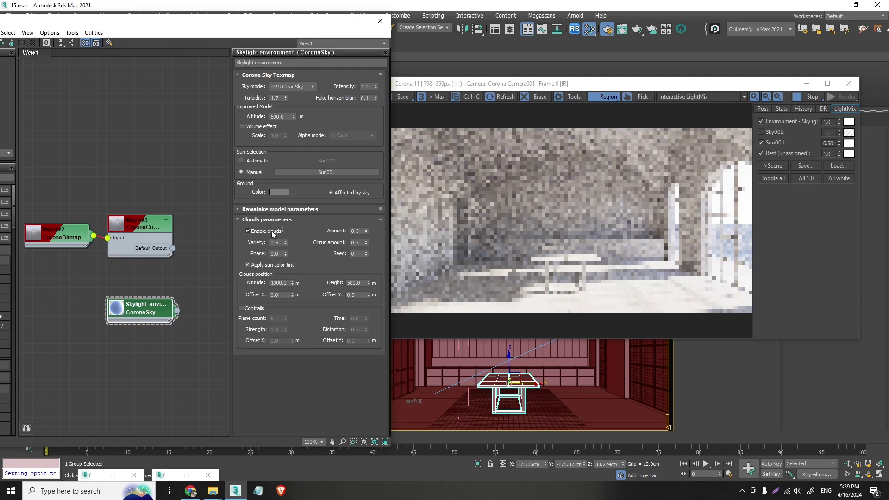
# Move the Free Perspective view outside to look at the building exterior.
pyautogui.scroll(2, 725, 193)
pyautogui.scroll(1, 724, 193)
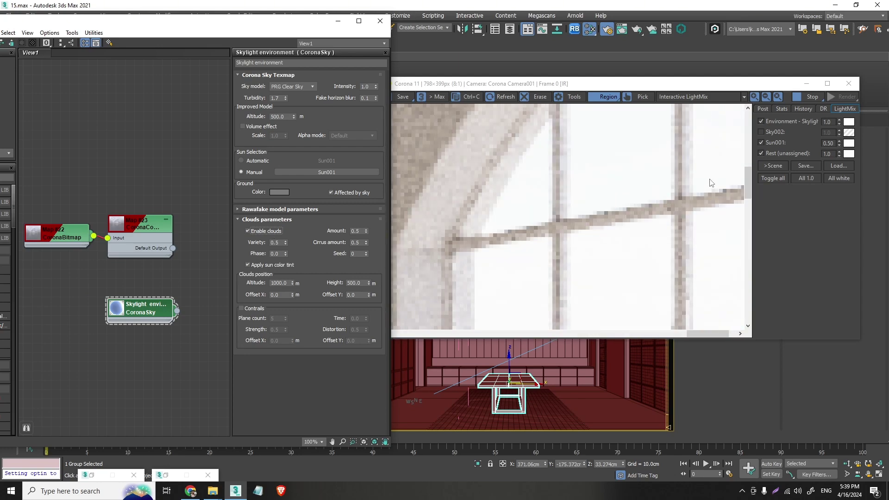
pyautogui.scroll(-3, 710, 182)
pyautogui.scroll(1, 704, 187)
pyautogui.scroll(2, 743, 176)
pyautogui.scroll(-3, 741, 168)
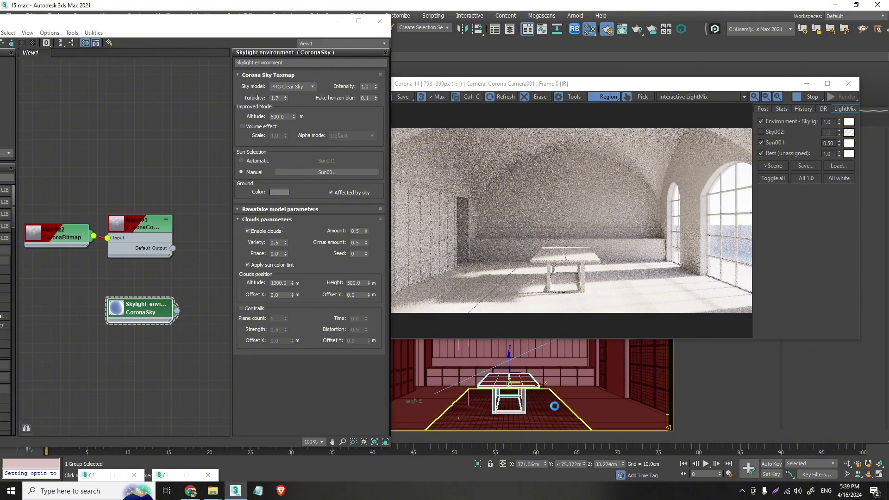
pyautogui.click(540, 394)
pyautogui.keyDown('alt'); pyautogui.moveTo(539, 395); pyautogui.dragTo(540, 377, button='middle'); pyautogui.keyUp('alt')
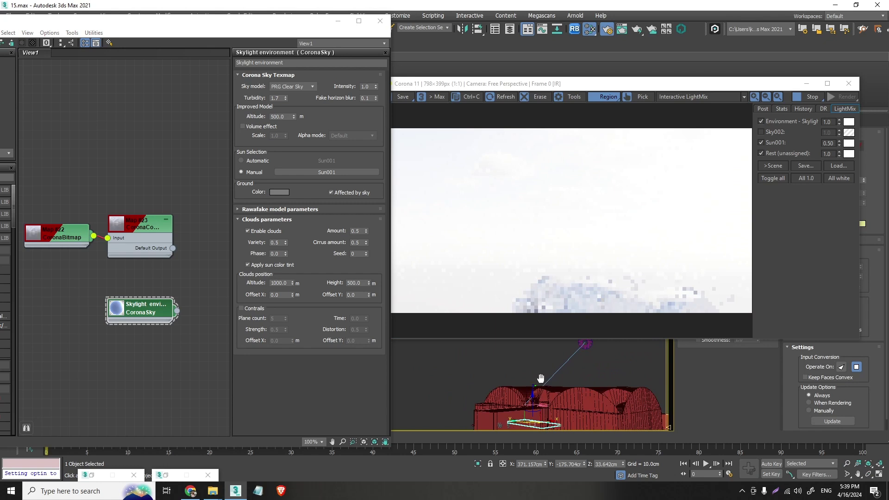
# Lower the Corona VFB Simple Exposure to -5.152 and orbit to see clouds above the building.
pyautogui.click(762, 110)
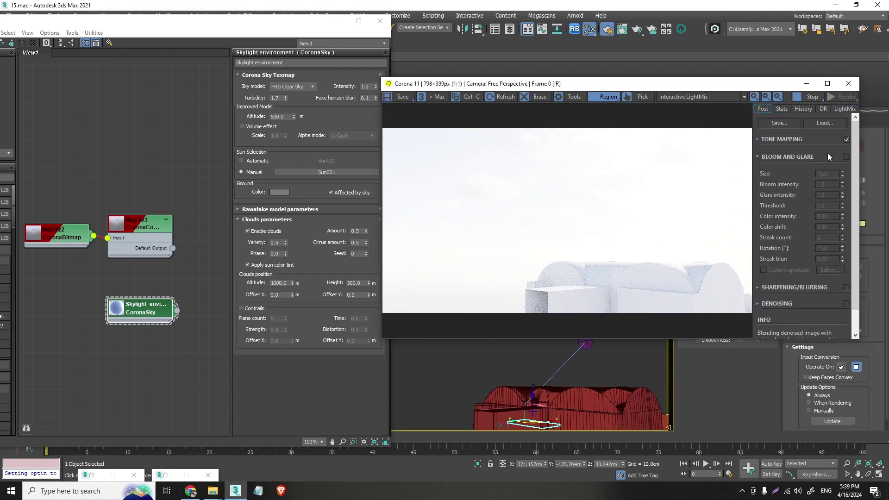
pyautogui.moveTo(842, 157); pyautogui.dragTo(824, 470)
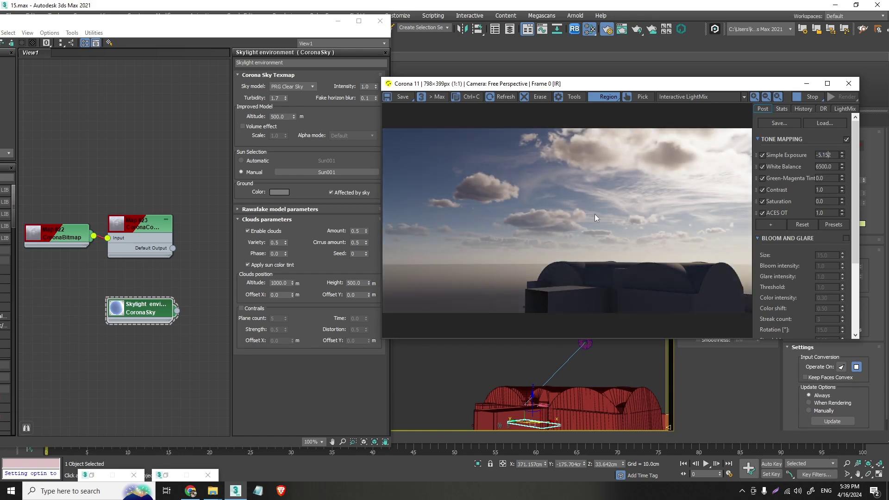
pyautogui.keyDown('alt'); pyautogui.moveTo(594, 213); pyautogui.dragTo(586, 218, button='middle'); pyautogui.keyUp('alt')
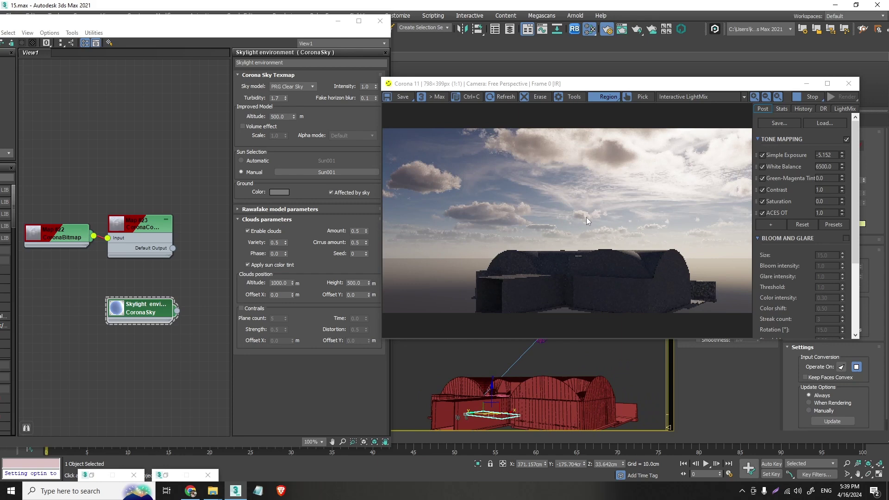
pyautogui.click(360, 231)
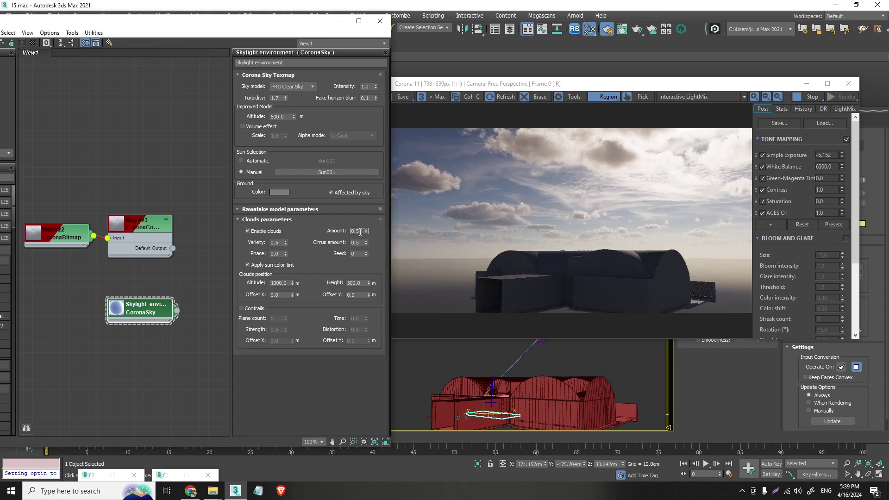
pyautogui.write('1')
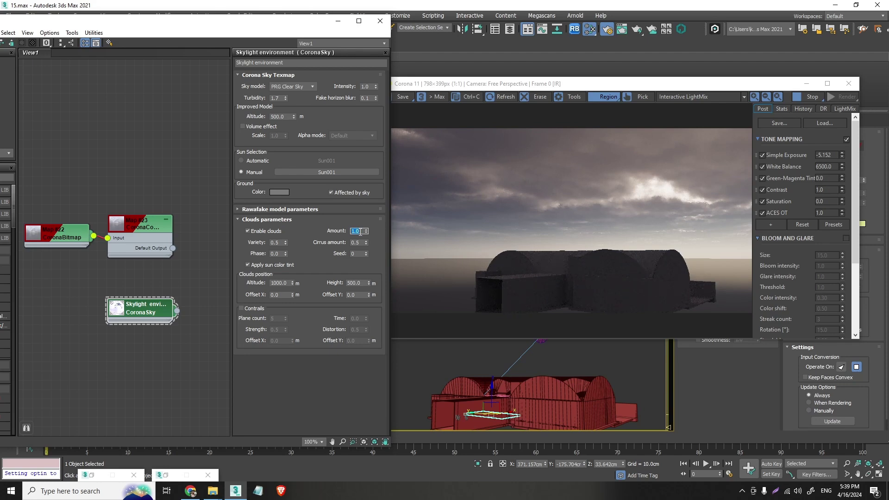
pyautogui.click(462, 359)
pyautogui.press('c')
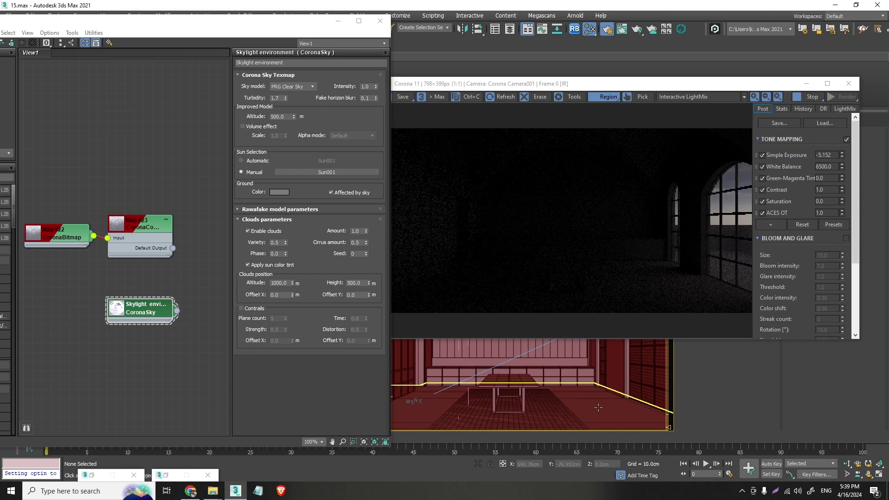
pyautogui.press('p')
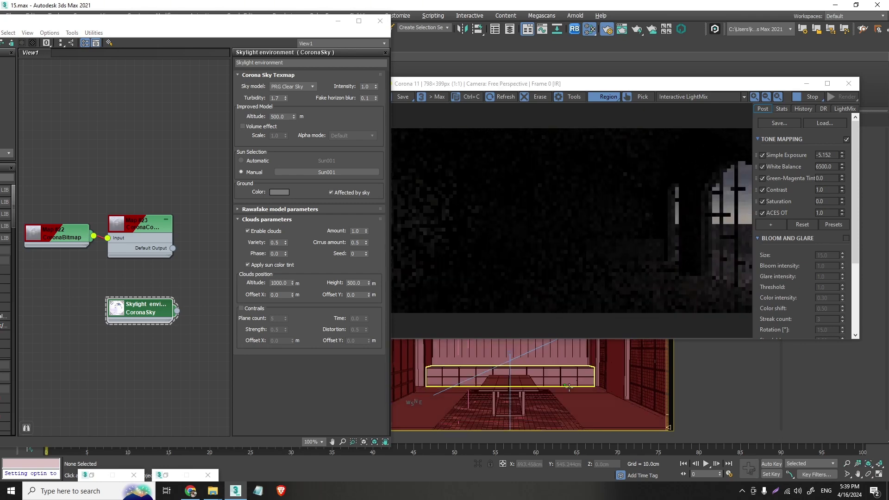
pyautogui.scroll(-5, 568, 387)
pyautogui.moveTo(568, 387); pyautogui.dragTo(549, 357, button='middle')
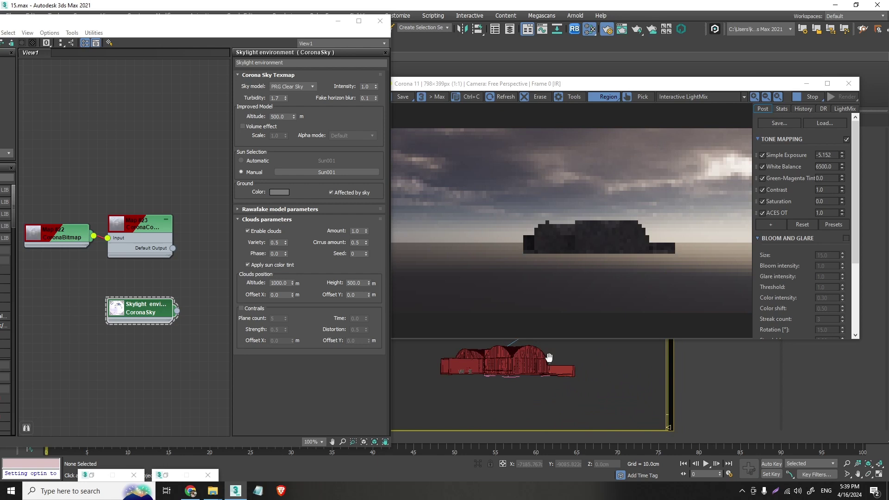
pyautogui.doubleClick(359, 230)
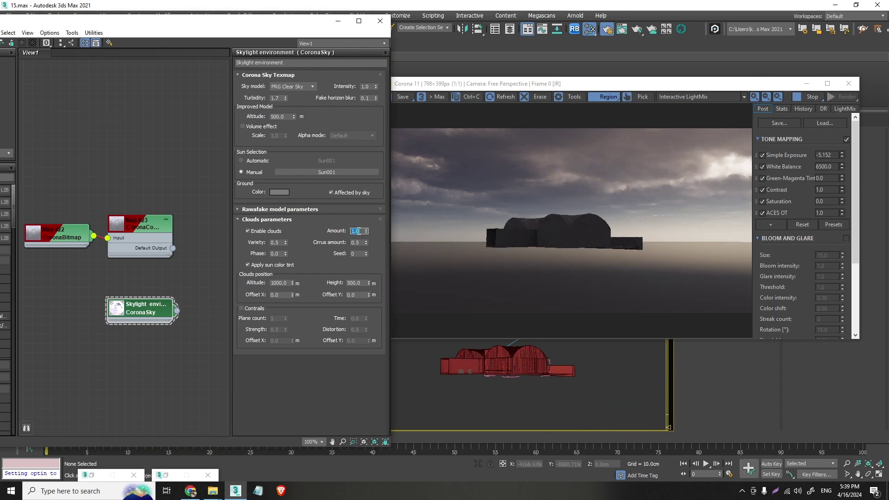
pyautogui.write('0.1')
pyautogui.press('Return')
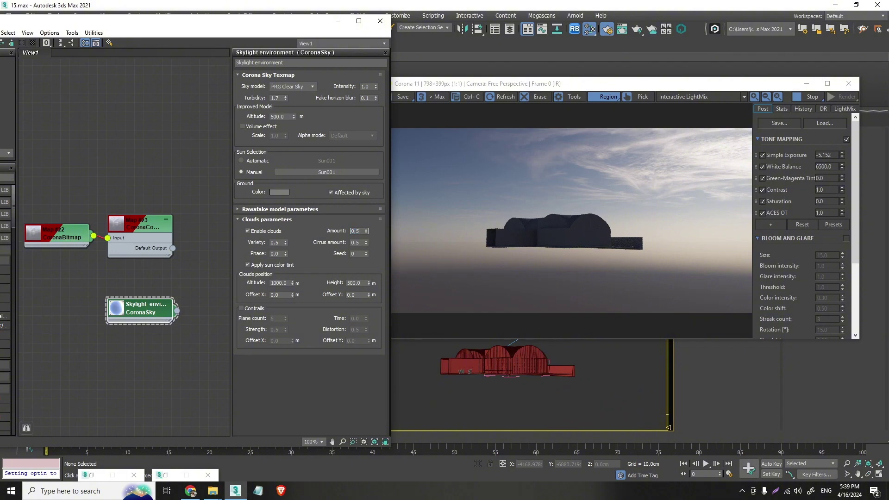
pyautogui.press('Return')
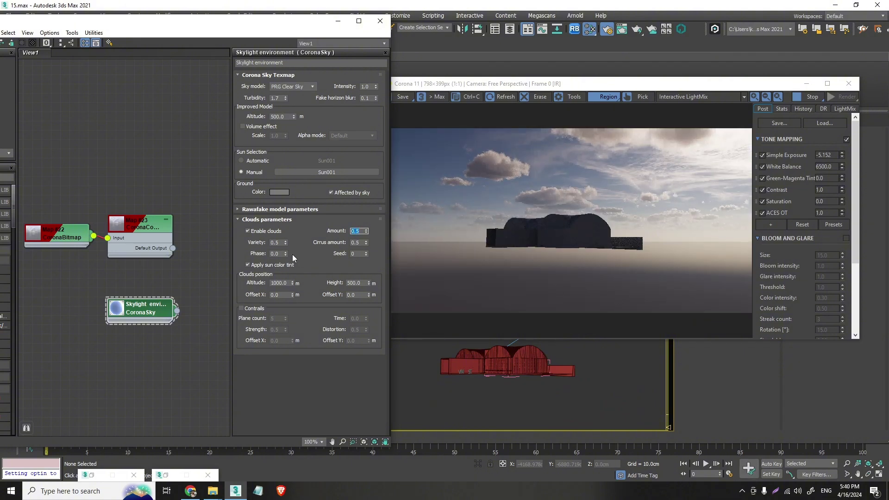
pyautogui.doubleClick(276, 243)
pyautogui.write('1')
pyautogui.press('Return')
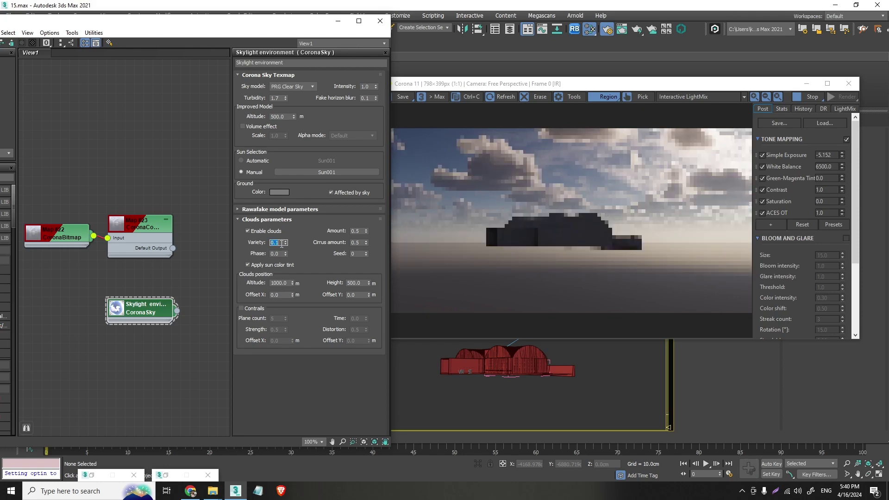
pyautogui.press('Return')
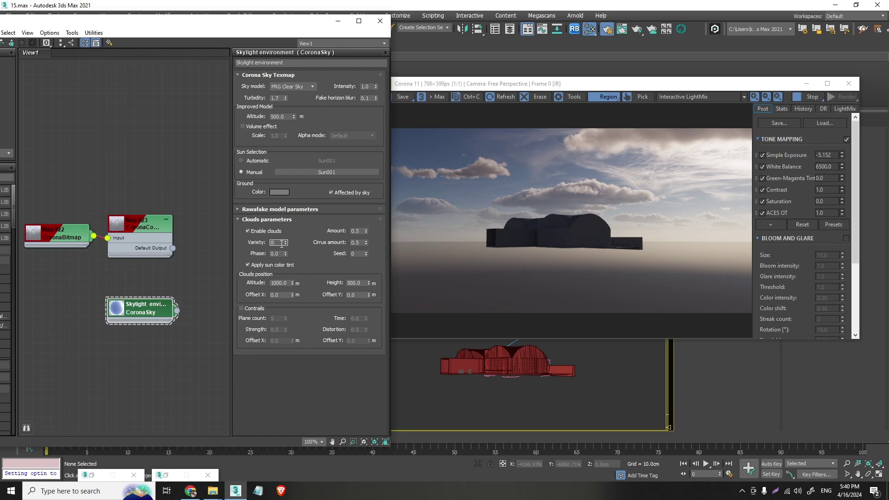
pyautogui.write('0.5')
pyautogui.press('Return')
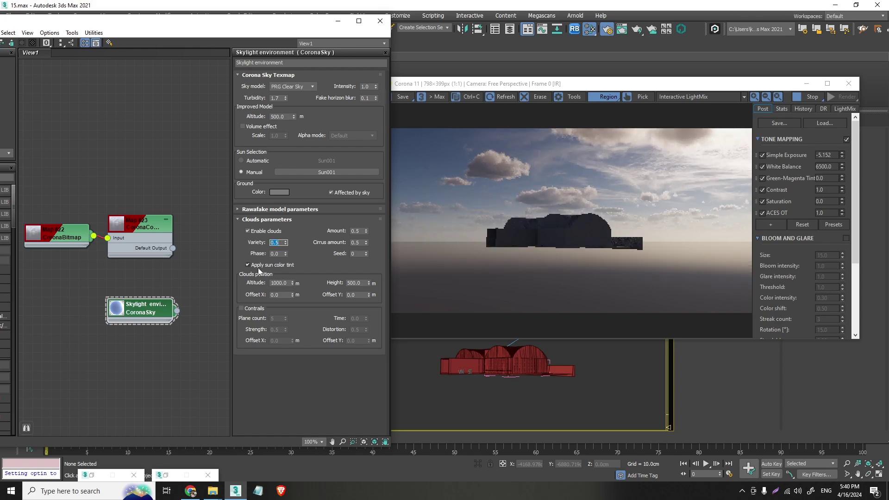
pyautogui.doubleClick(280, 283)
pyautogui.write('5000')
pyautogui.press('Return')
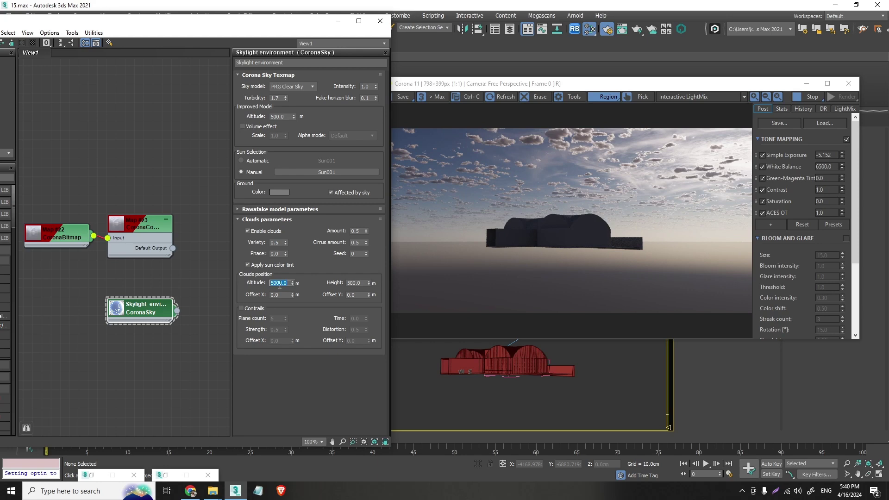
pyautogui.press('BackSpace')
pyautogui.write('1')
pyautogui.press('Return')
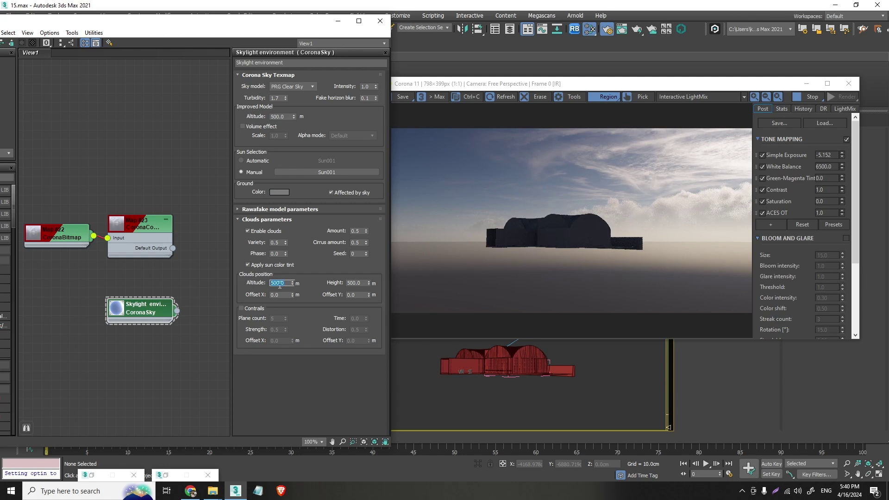
pyautogui.write('1000')
pyautogui.press('Return')
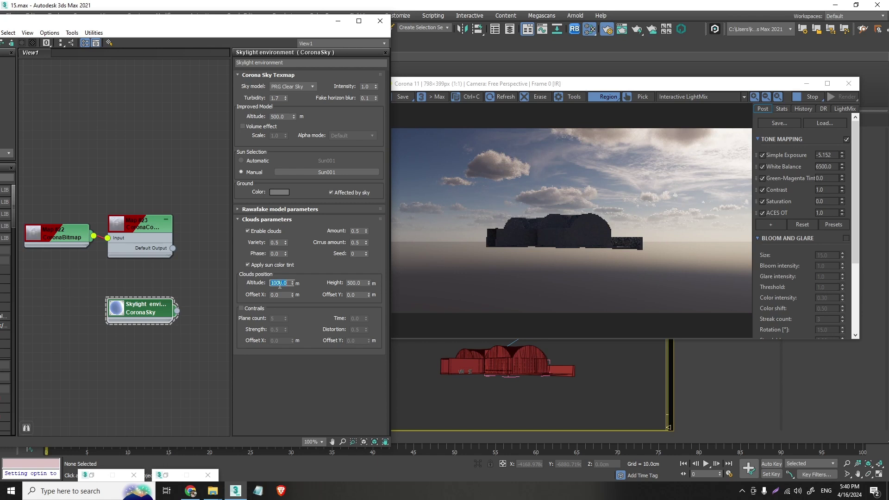
# Return the viewport to Corona Camera001 and uncheck Enable clouds in the CoronaSky Clouds parameters.
pyautogui.click(537, 415)
pyautogui.press('c')
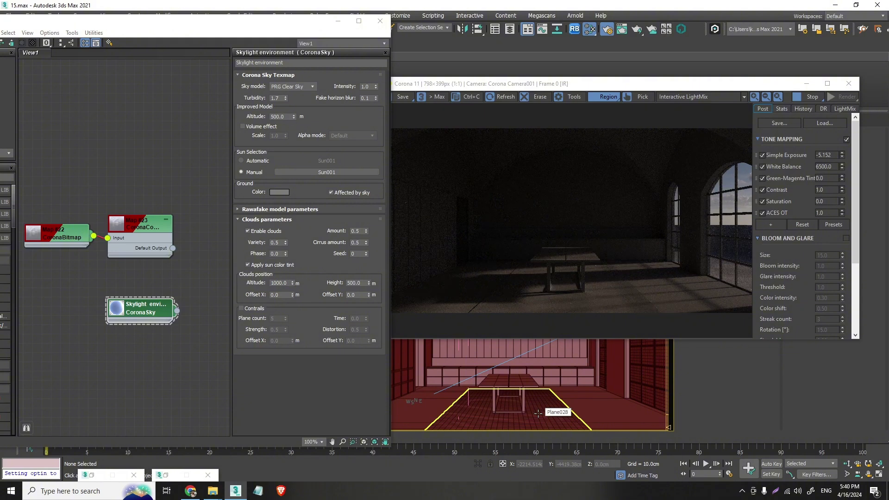
pyautogui.click(272, 232)
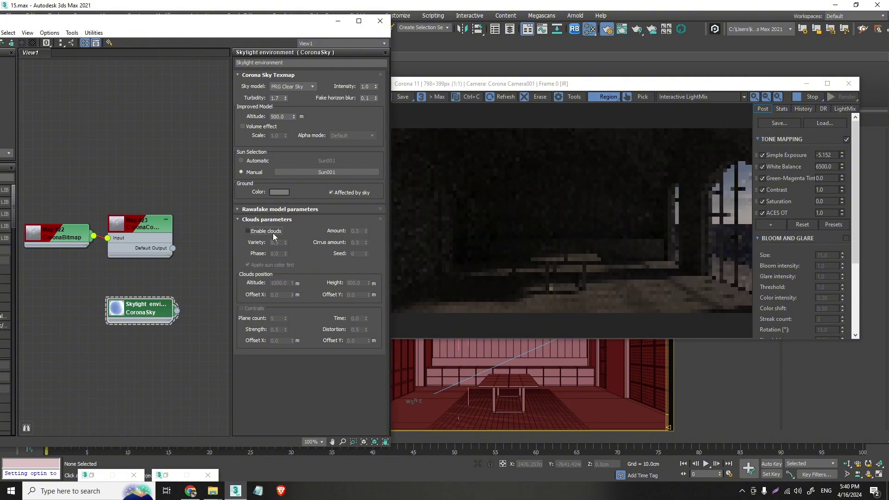